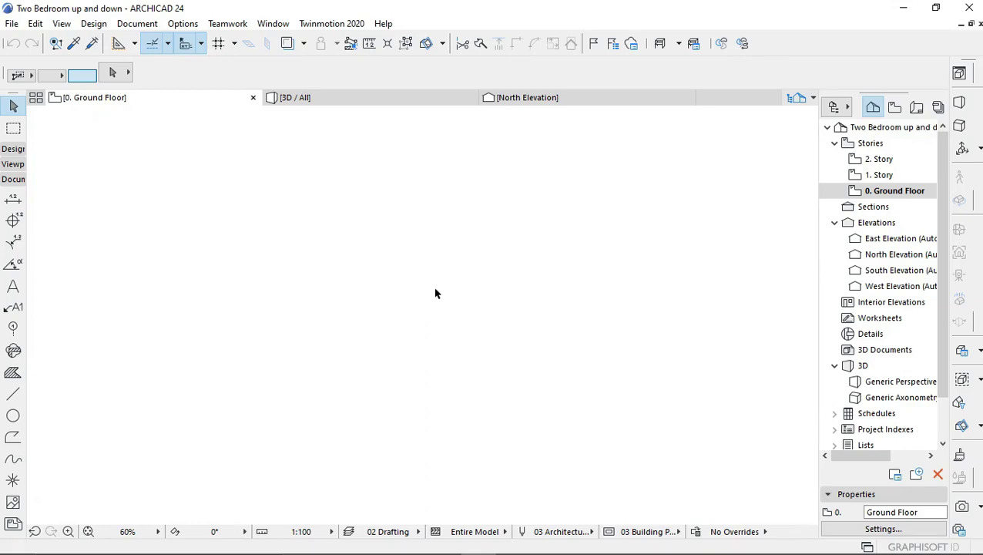
Select the Wall tool and review its default settings, leaving them unchanged.
left_click(20, 150)
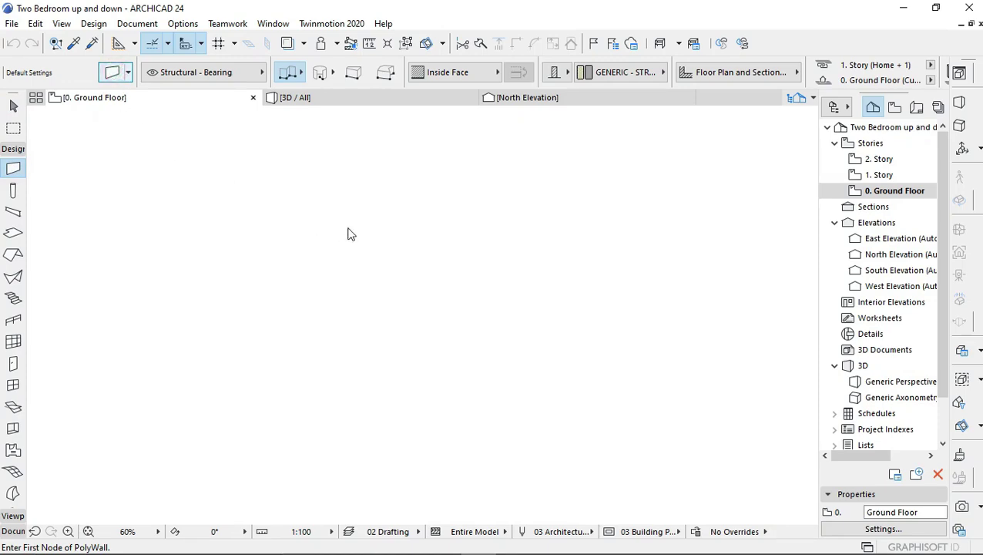
key("ctrl+t")
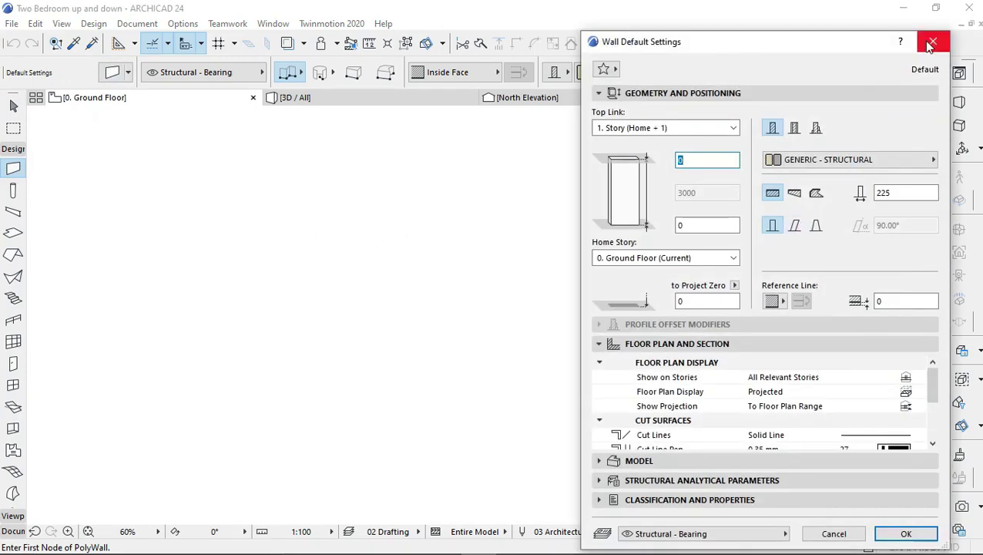
left_click(931, 43)
Draw a closed wall outline through eight corners, stepping out on the right side.
left_click(383, 203)
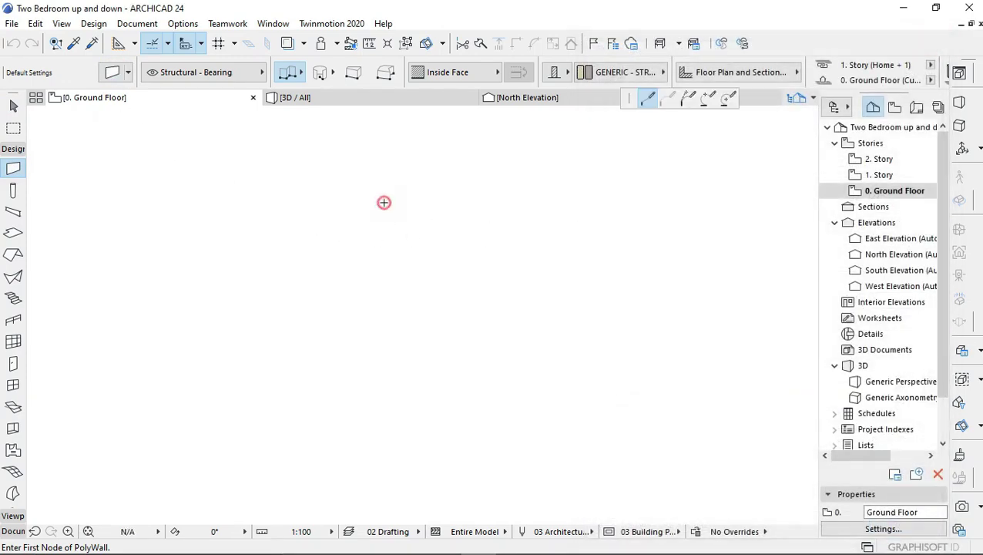
left_click(383, 375)
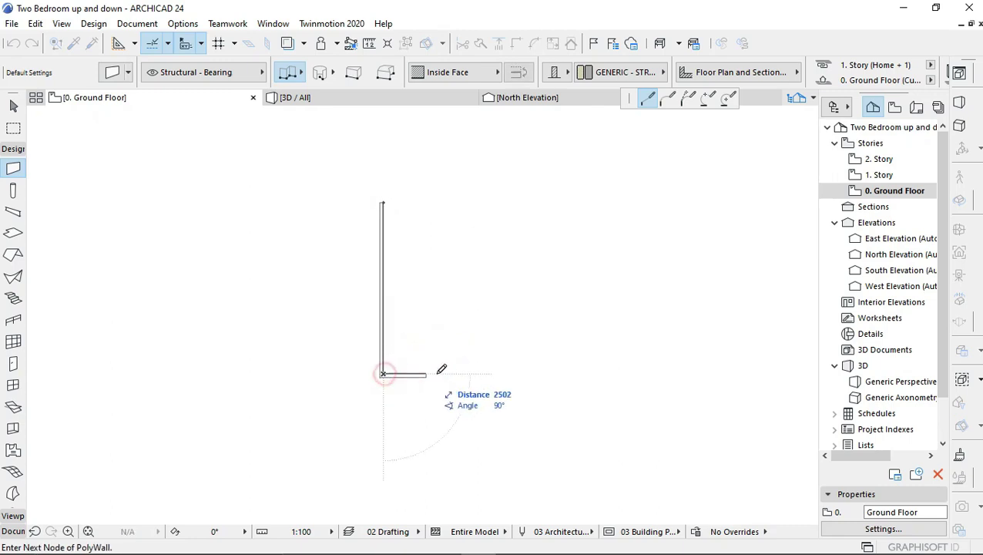
left_click(486, 375)
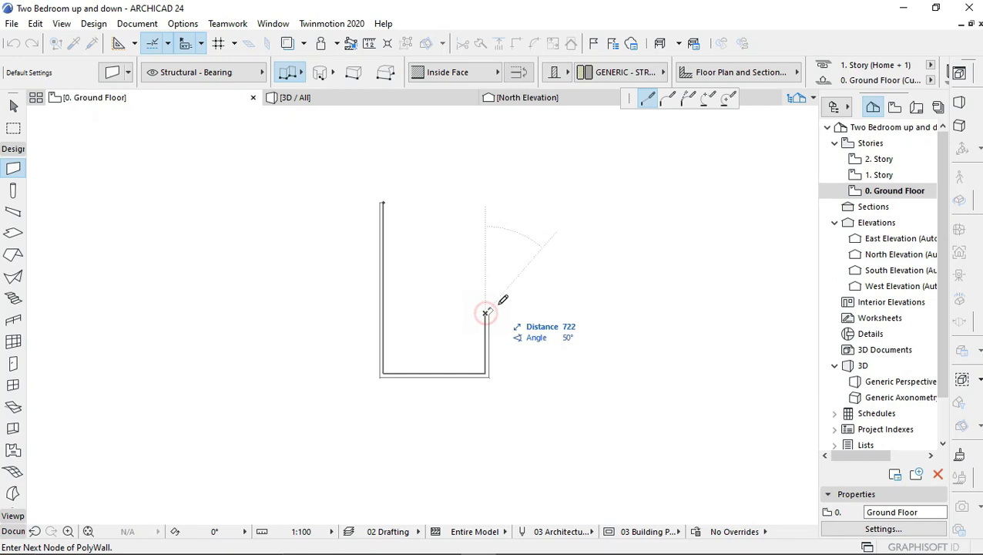
left_click(486, 314)
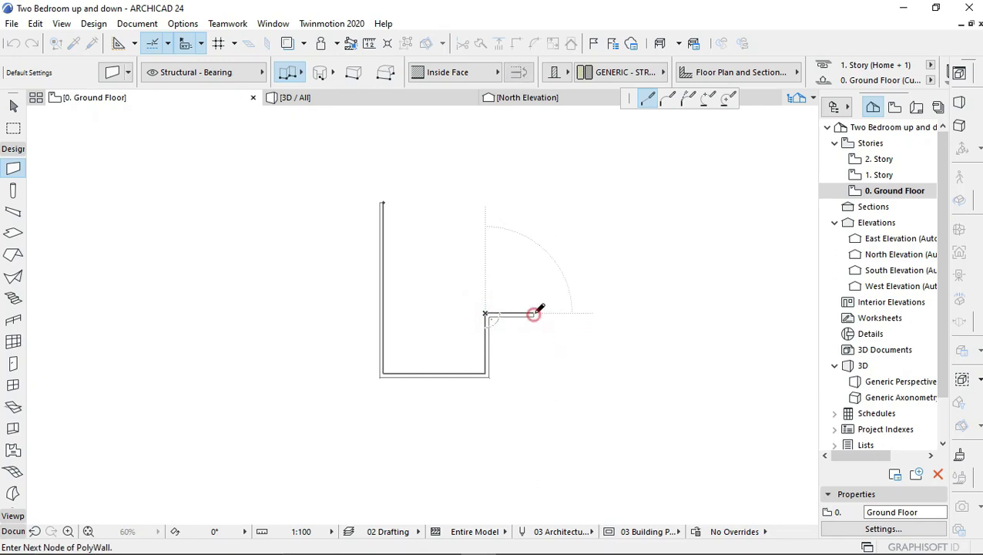
left_click(533, 315)
left_click(533, 258)
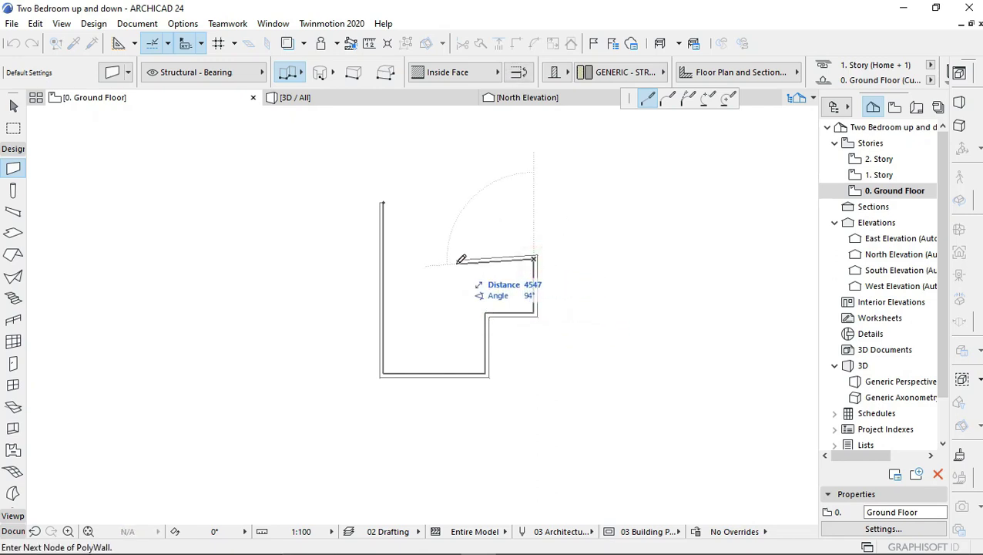
left_click(458, 258)
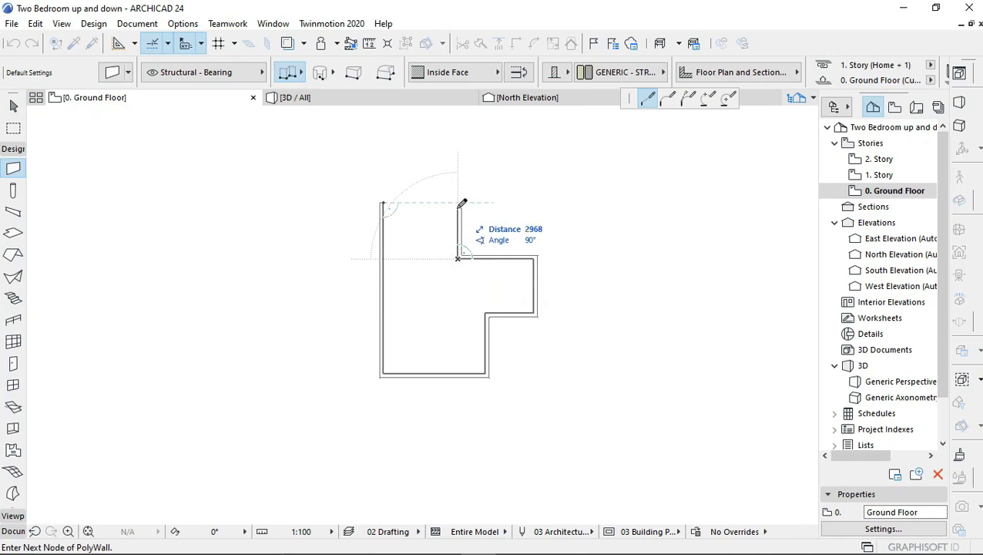
left_click(458, 203)
left_click(383, 203)
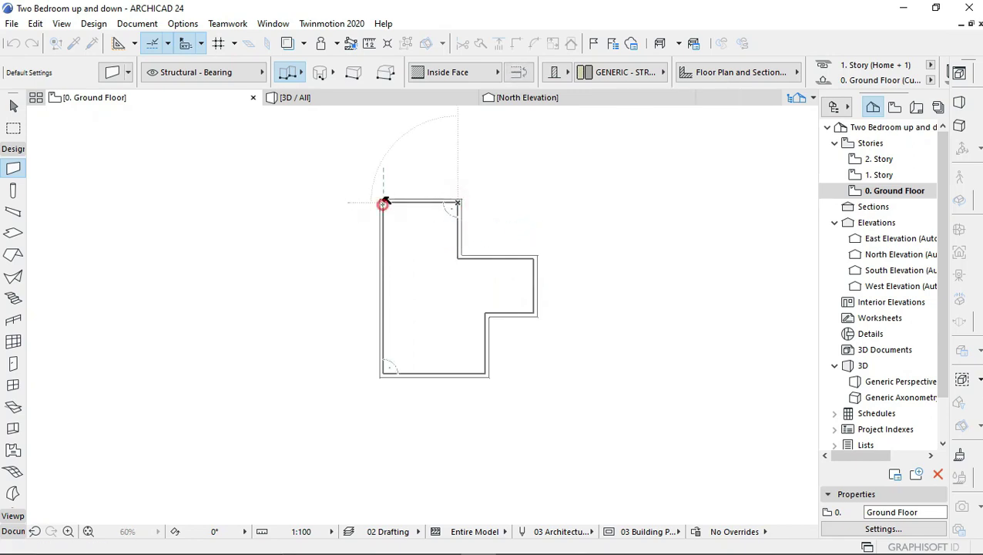
scroll(466, 264, "up", 2)
scroll(466, 265, "down", 3)
scroll(466, 268, "up", 3)
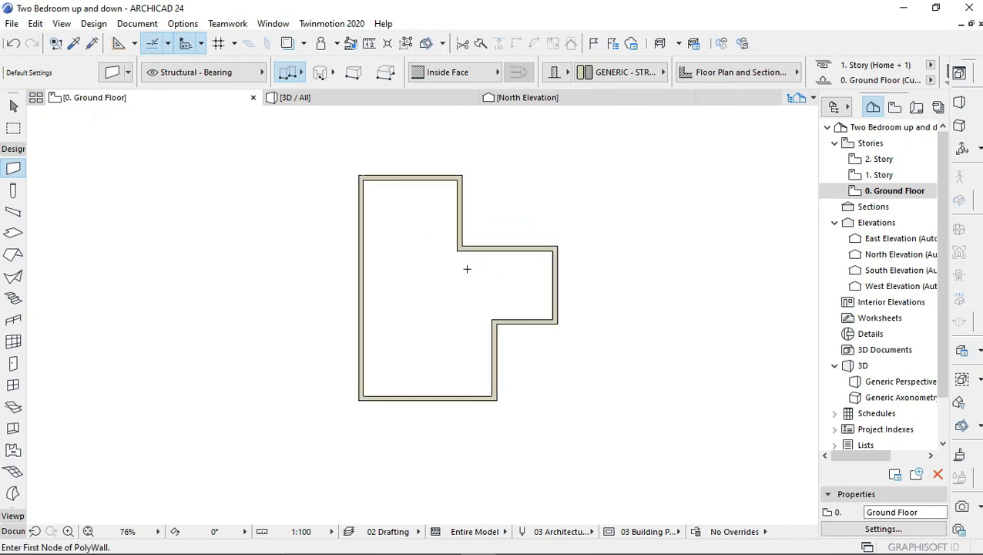
scroll(481, 256, "up", 1)
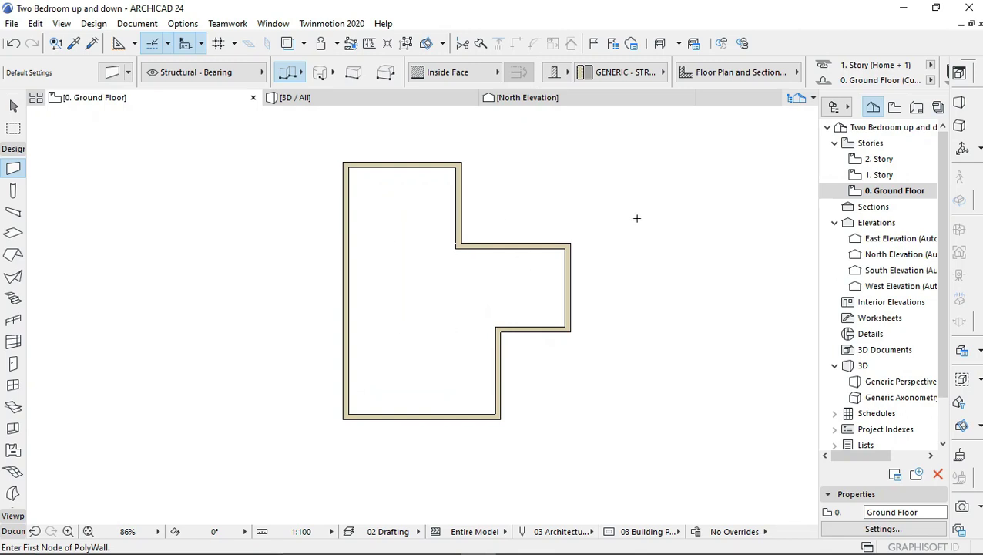
Place two inward-swinging 1200 × 2100 doors in the right projection and the lower left wall.
left_click(13, 363)
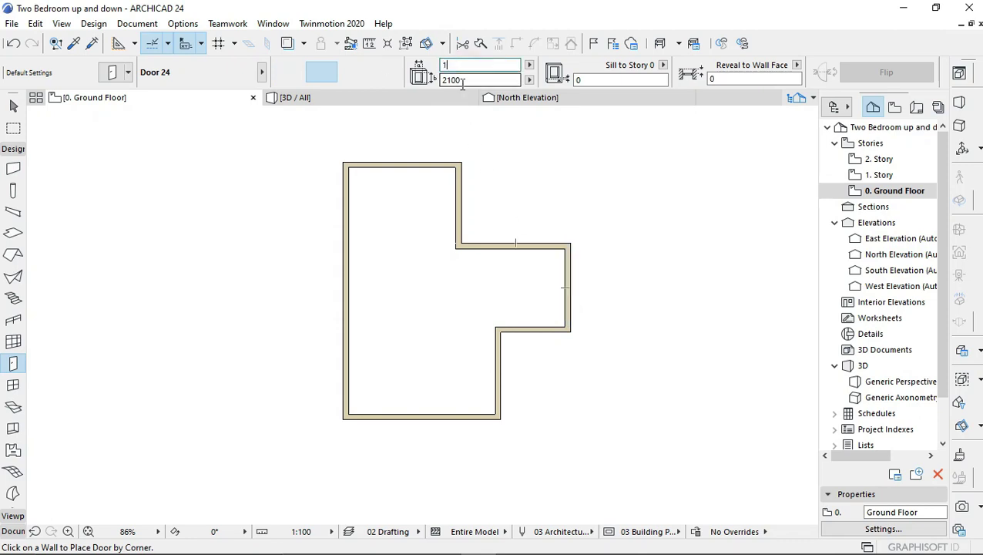
left_click(565, 304)
left_click(527, 307)
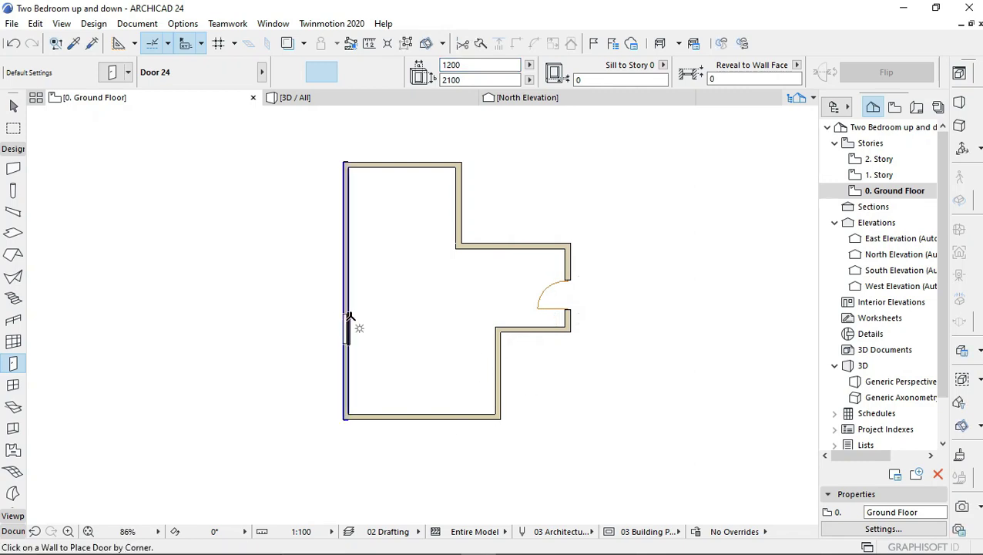
left_click(351, 370)
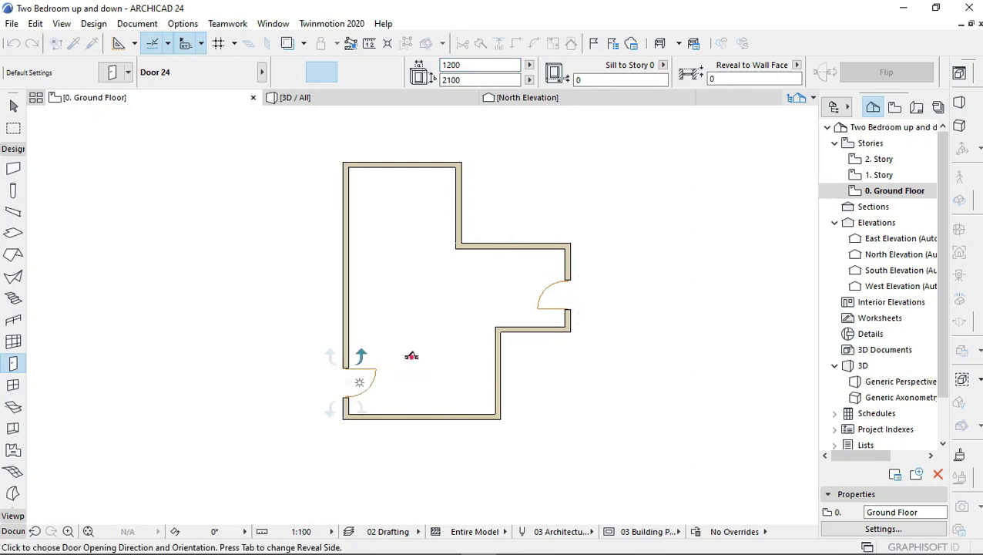
left_click(409, 351)
scroll(369, 261, "down", 2)
scroll(392, 292, "up", 2)
scroll(399, 293, "down", 1)
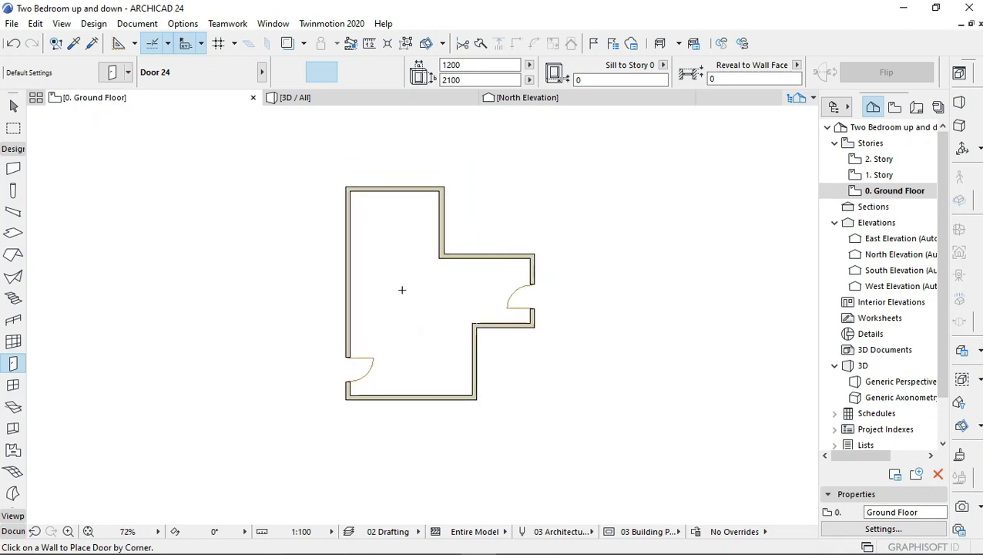
key("Escape")
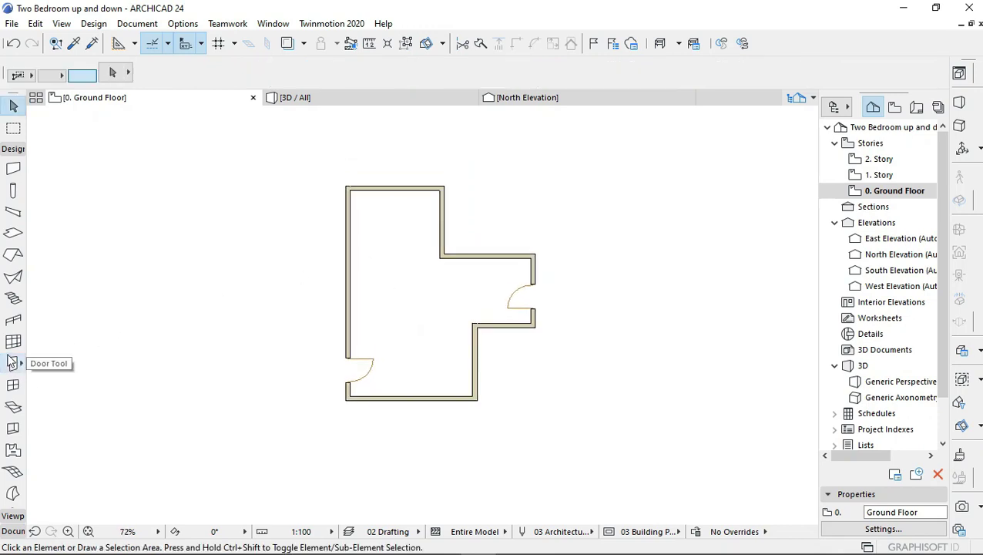
Place five 1500 × 1500 2-Sash Sliding Window 24 units: top, left, upper-right, bottom, lower-right walls.
left_click(13, 384)
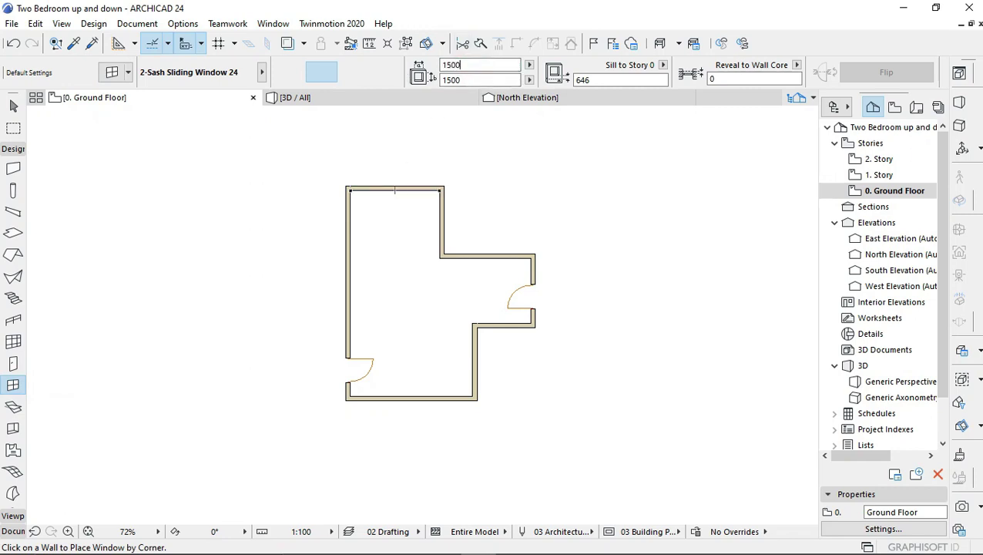
left_click(399, 190)
left_click(407, 207)
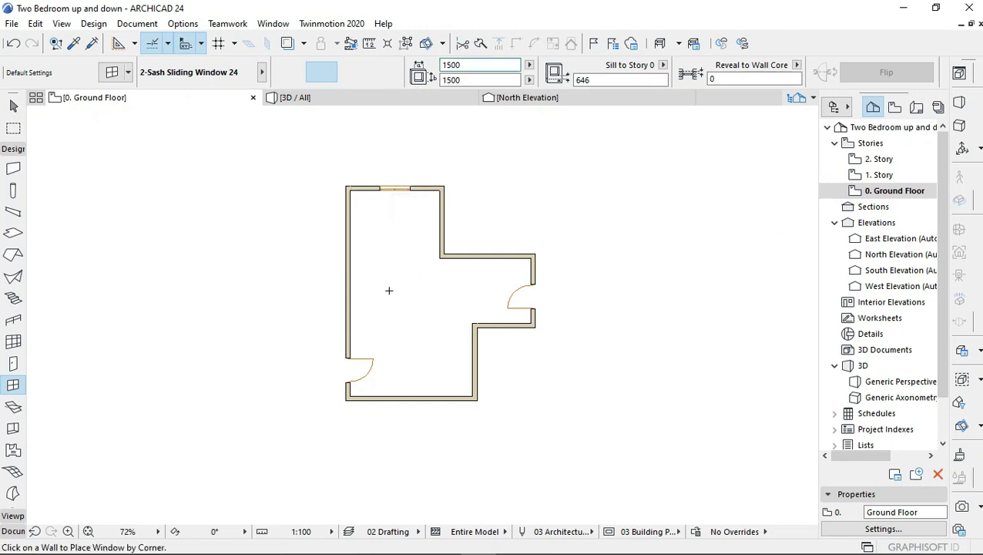
left_click(349, 262)
left_click(385, 282)
left_click(437, 242)
left_click(398, 291)
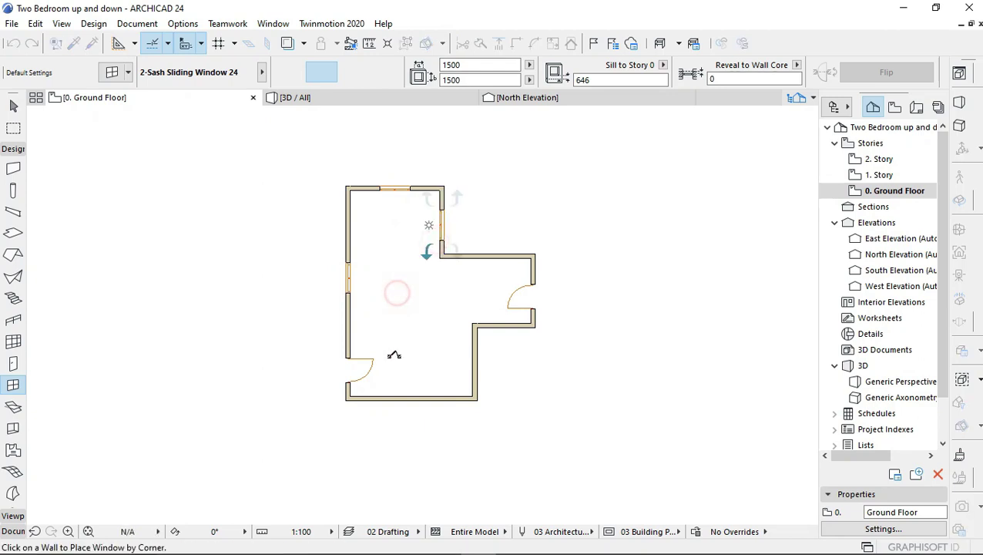
left_click(402, 393)
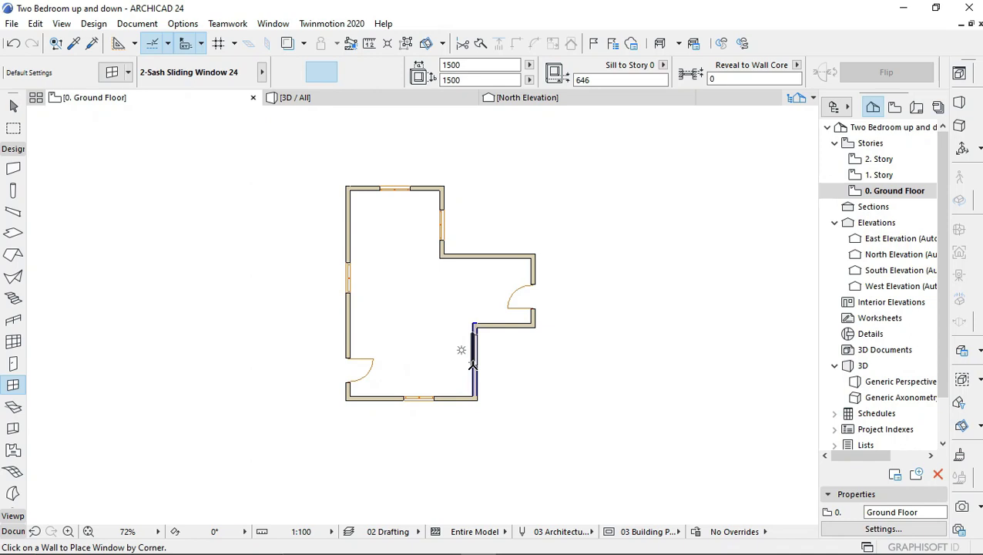
left_click(472, 353)
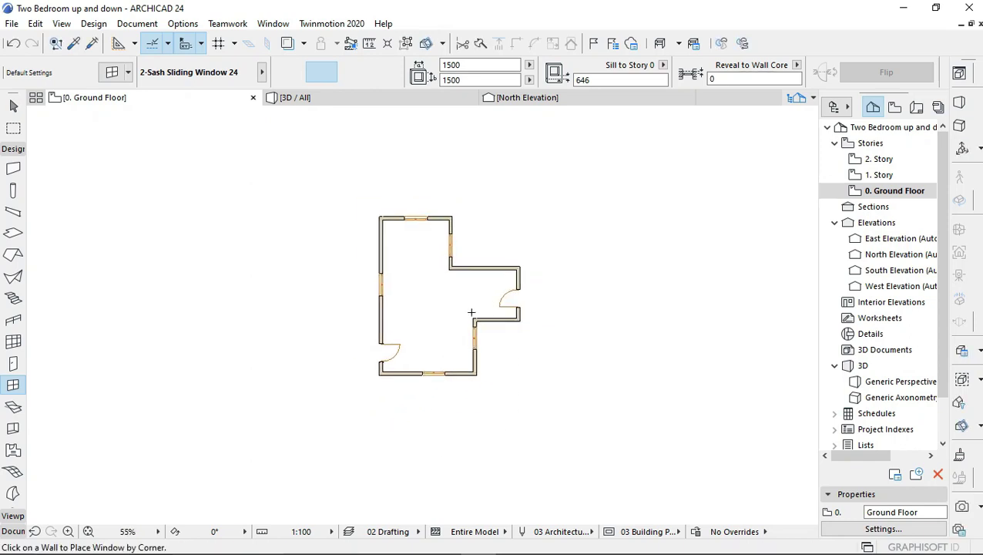
key("Escape")
scroll(493, 231, "up", 2)
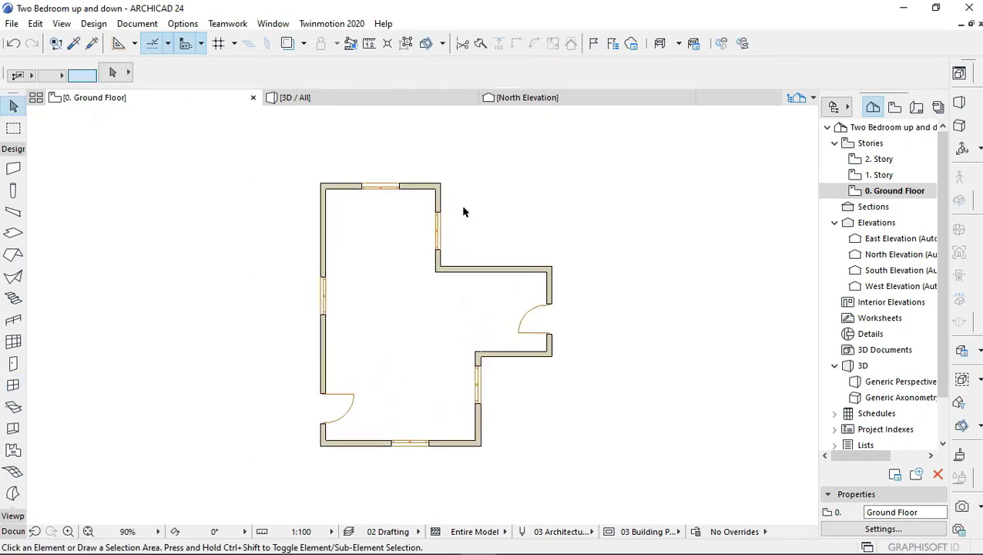
scroll(463, 211, "down", 1)
scroll(463, 216, "down", 1)
scroll(462, 239, "up", 3)
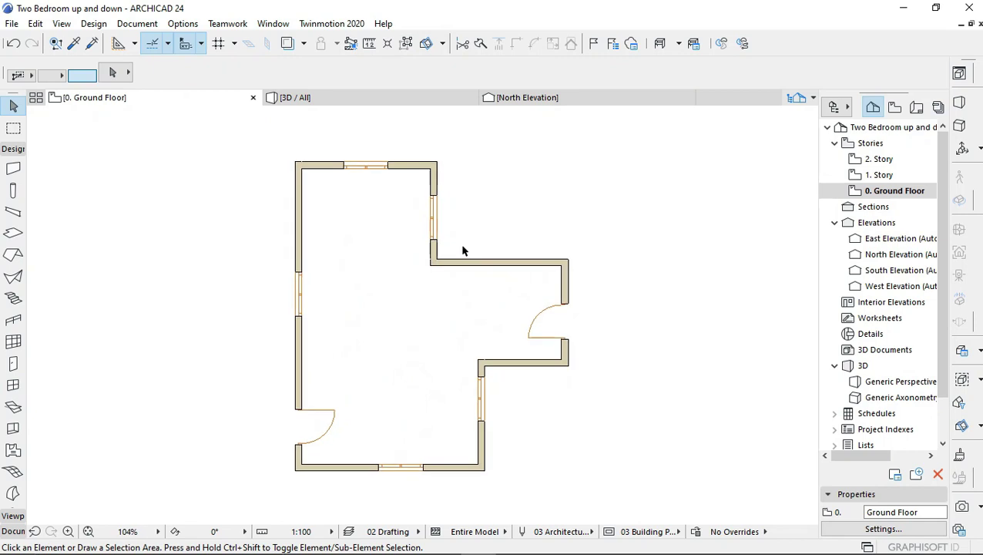
scroll(463, 250, "down", 2)
scroll(482, 257, "up", 1)
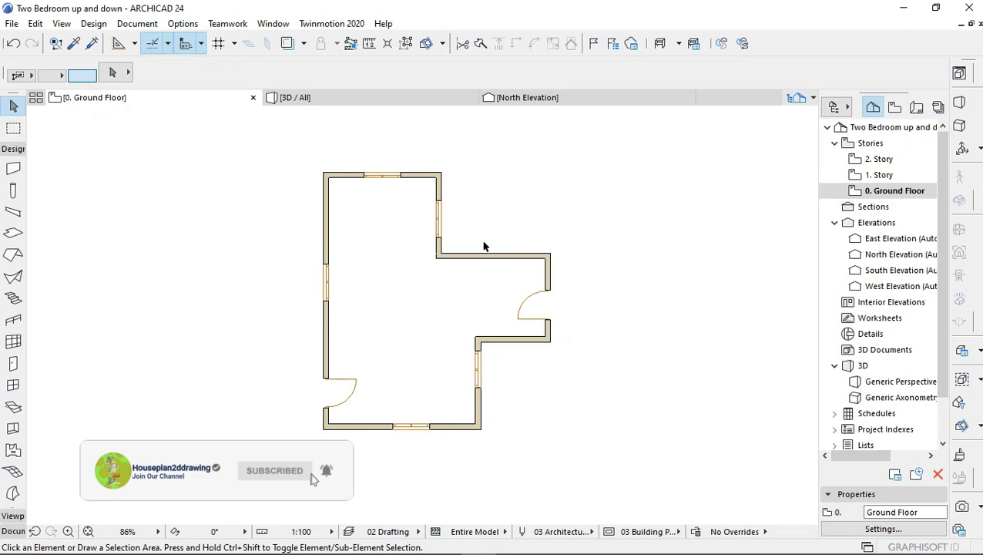
scroll(458, 216, "down", 3)
scroll(453, 229, "up", 1)
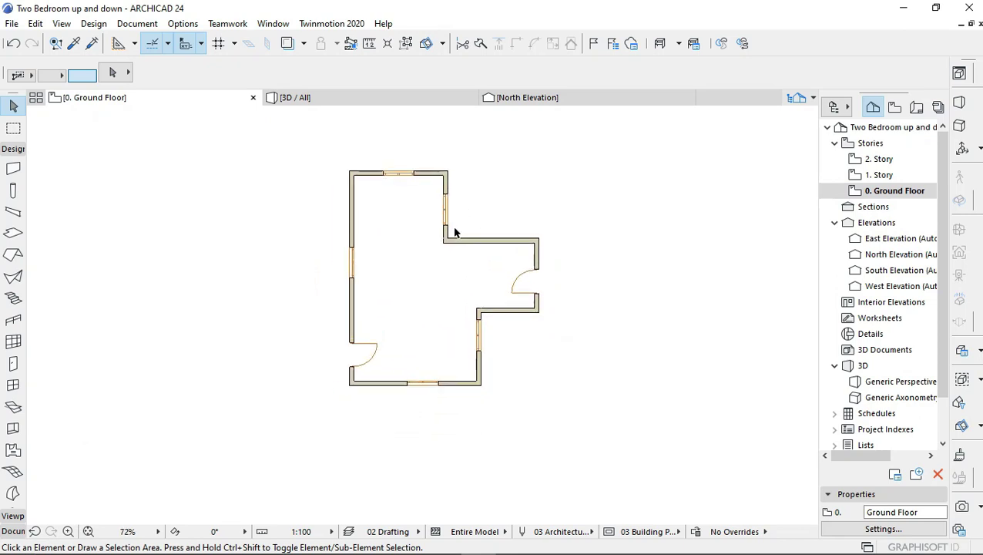
scroll(451, 230, "up", 2)
scroll(452, 229, "down", 2)
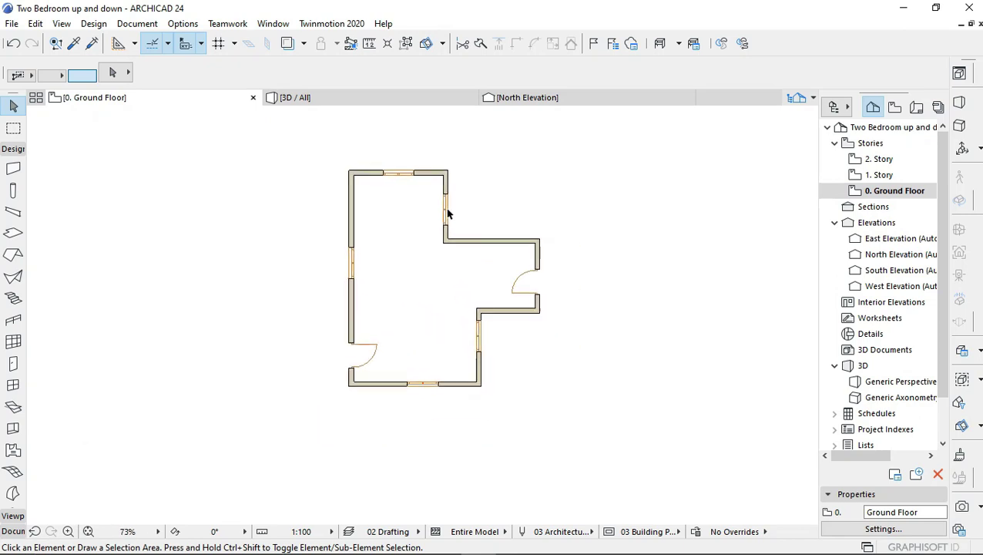
scroll(452, 229, "up", 1)
Switch to the Polyline drafting tool and zoom in on the plan.
left_click(12, 530)
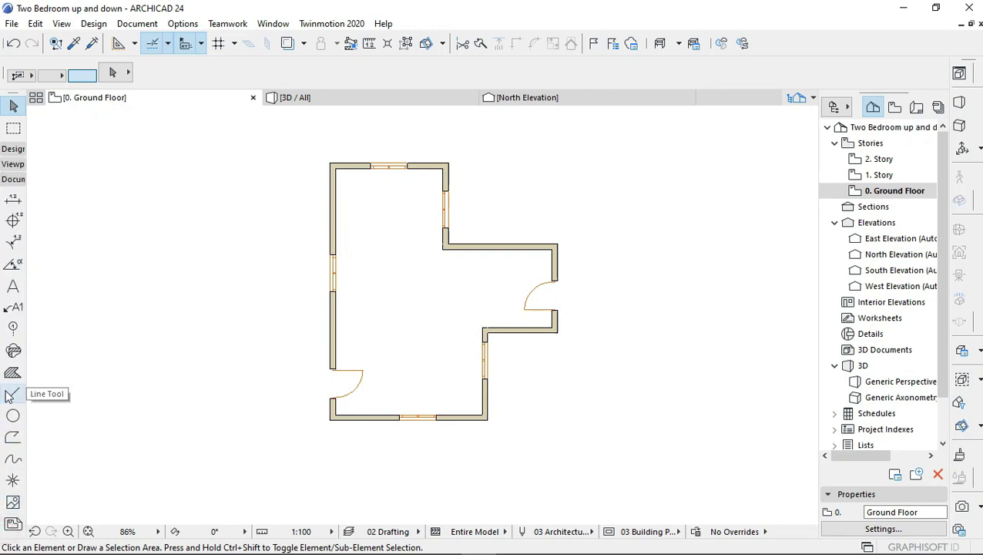
left_click(12, 393)
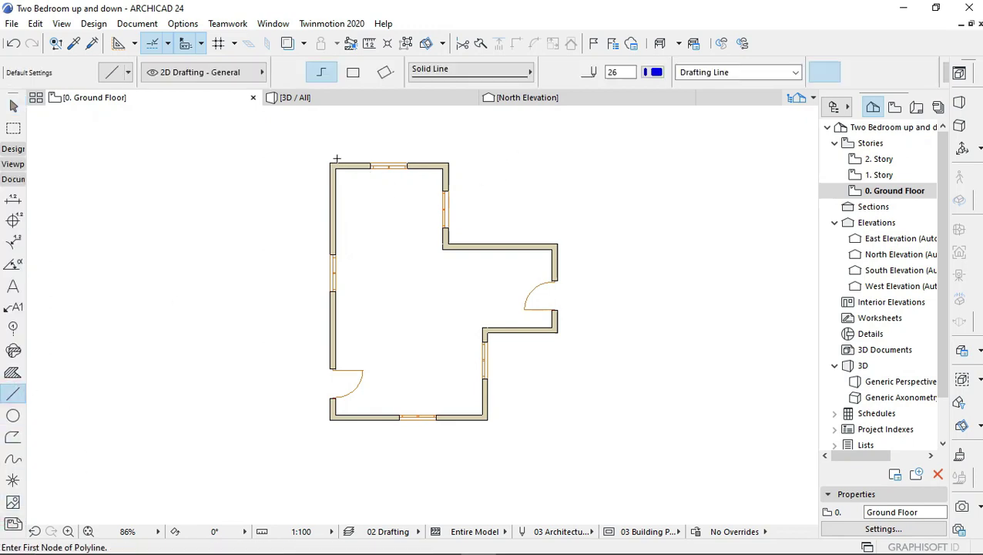
scroll(336, 159, "up", 1)
scroll(331, 157, "up", 1)
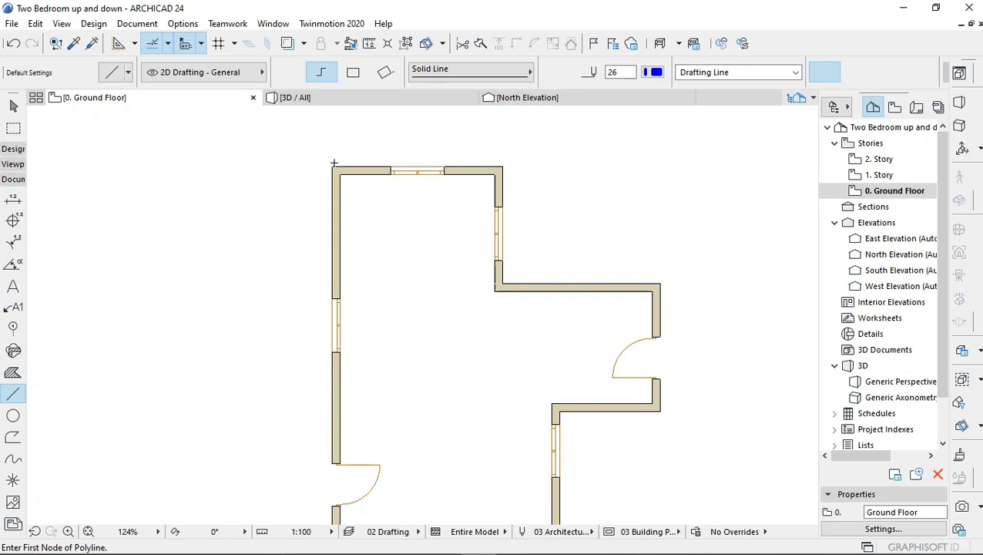
scroll(333, 163, "up", 2)
Draw 300-long ticks upward from the top-left and top-right outer wall corners.
left_click(332, 167)
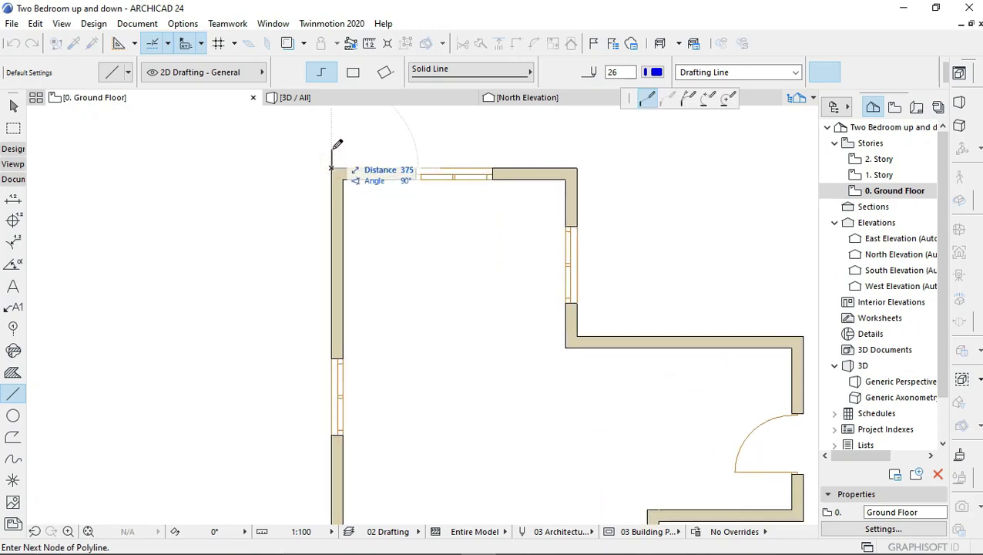
type("300")
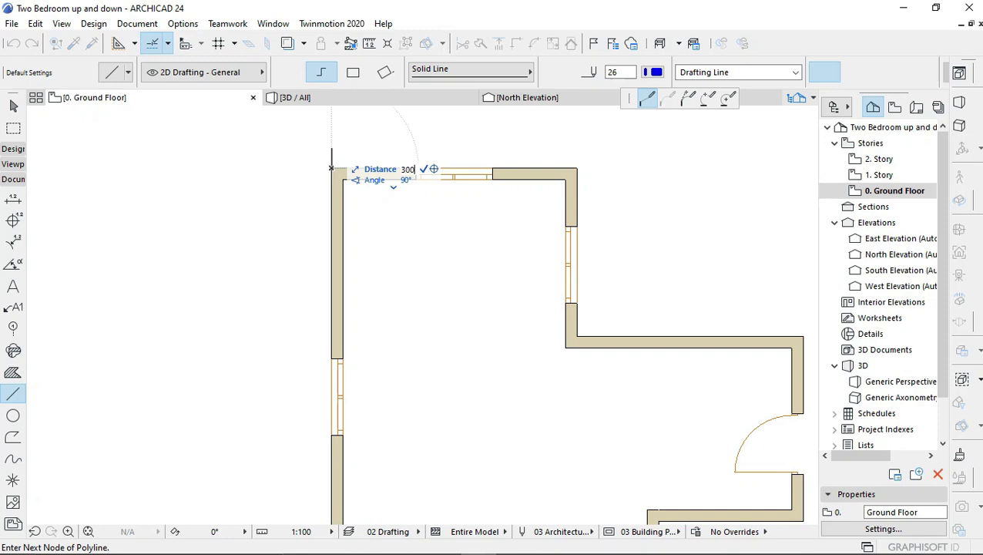
key("Return")
key("Escape")
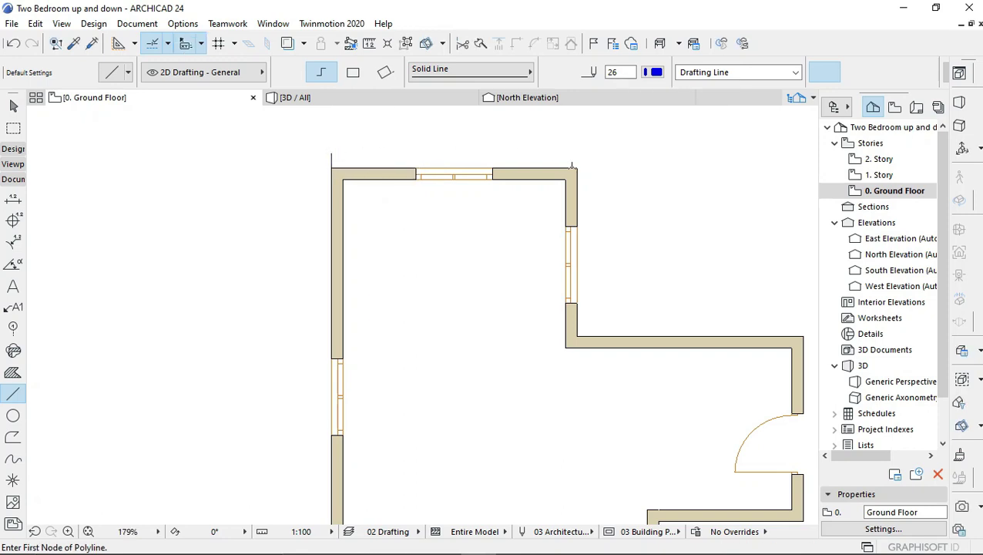
left_click(576, 166)
type("300")
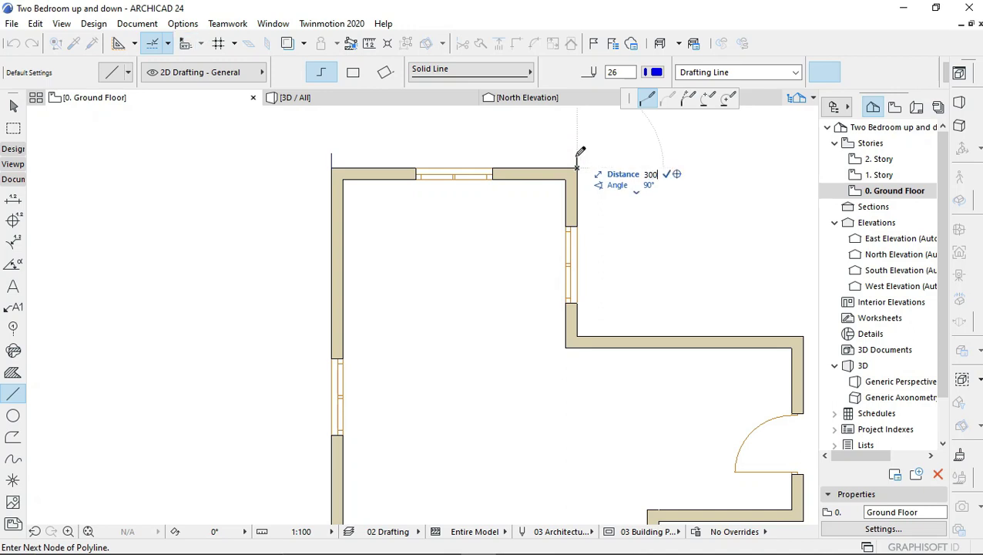
key("Return")
key("Escape")
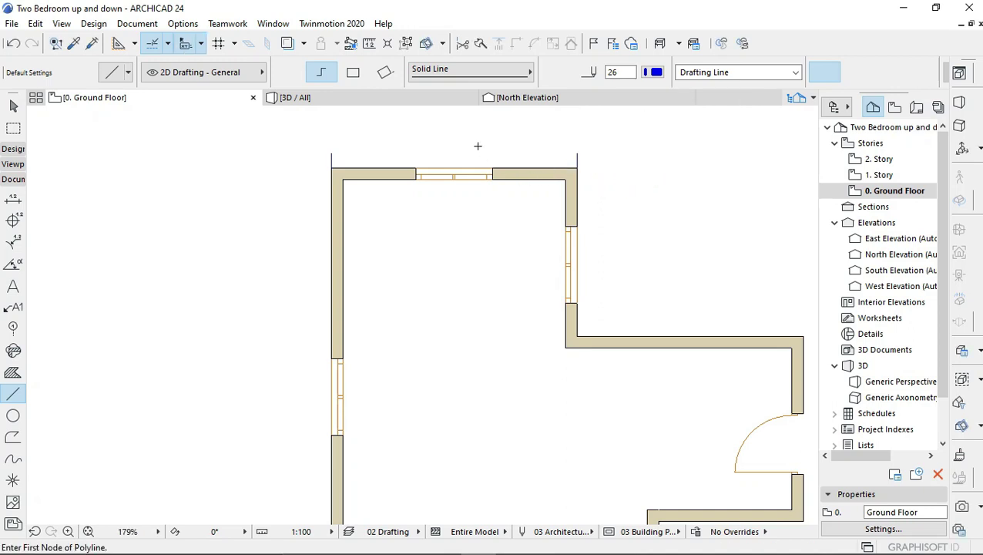
scroll(478, 147, "down", 3)
scroll(612, 224, "down", 2)
scroll(460, 127, "up", 2)
scroll(487, 181, "up", 1)
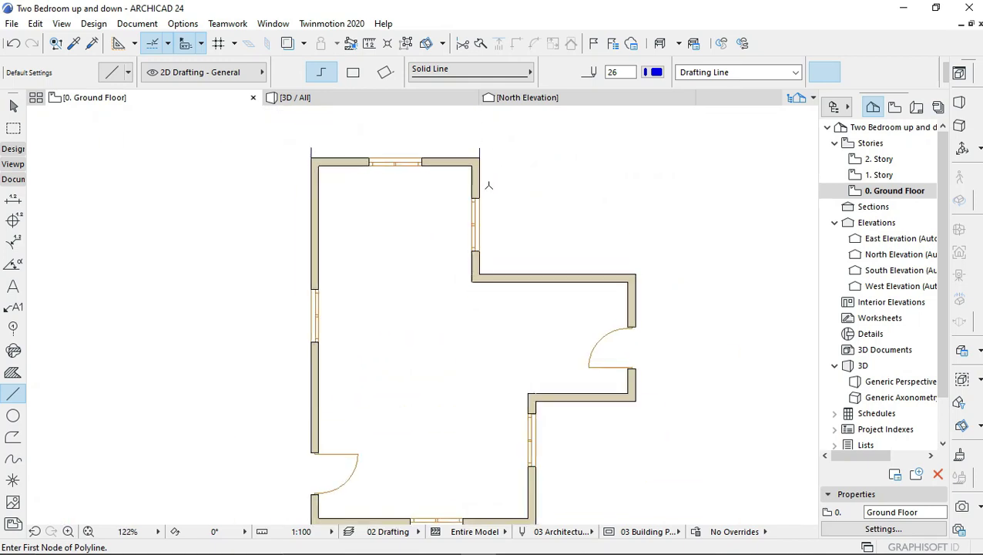
scroll(461, 221, "up", 1)
scroll(437, 227, "up", 1)
scroll(420, 148, "down", 1)
scroll(416, 154, "up", 2)
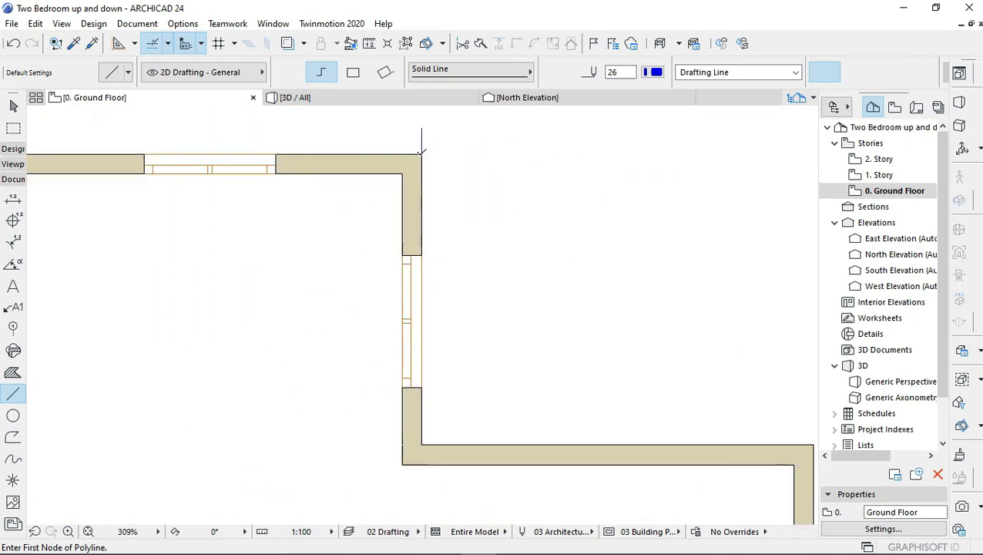
Start reference ticks at the right-side and lower outer wall corners.
left_click(421, 153)
scroll(396, 213, "down", 2)
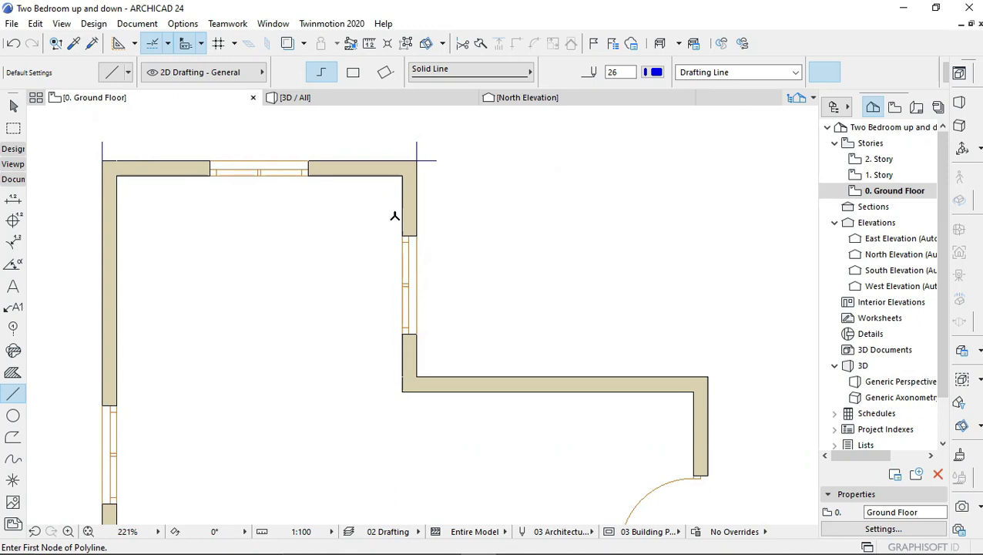
scroll(535, 288, "up", 4)
left_click(525, 295)
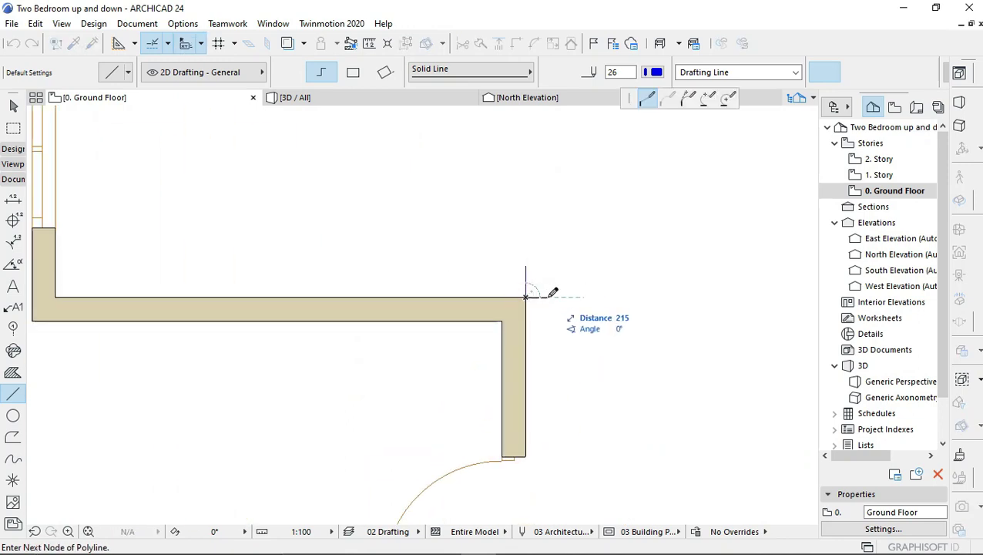
scroll(562, 288, "down", 3)
scroll(526, 328, "up", 3)
left_click(528, 308)
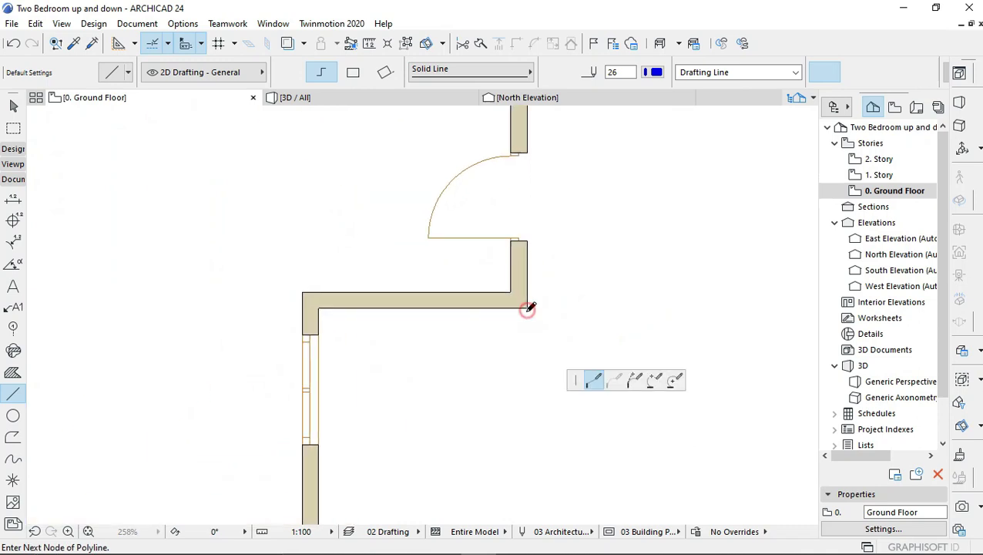
left_click(526, 308)
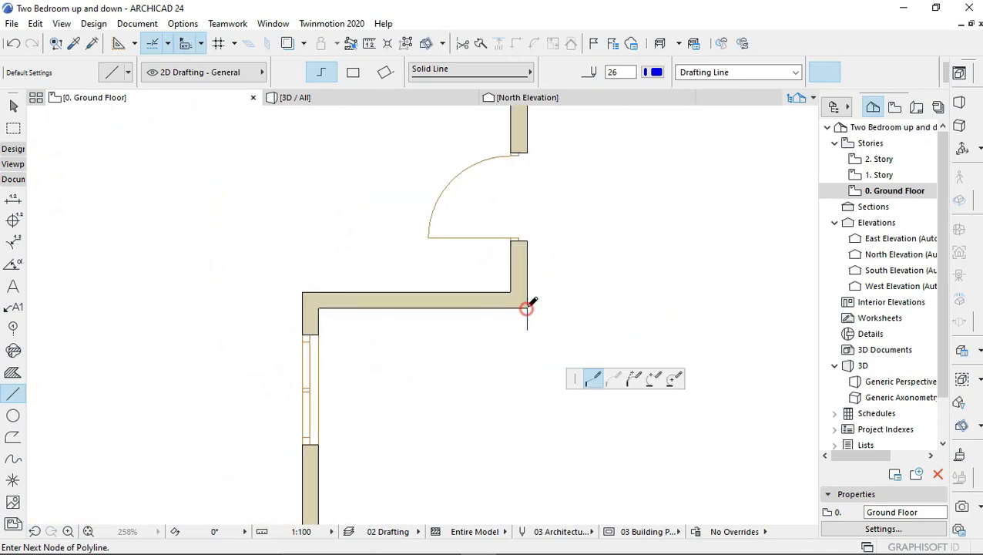
scroll(531, 301, "down", 3)
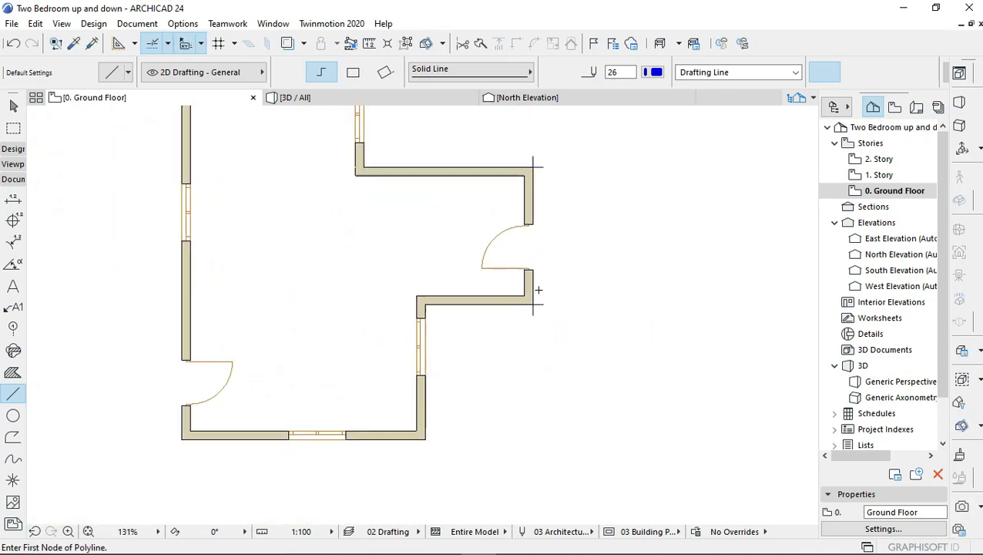
scroll(461, 335, "up", 3)
scroll(412, 313, "up", 2)
left_click(410, 316)
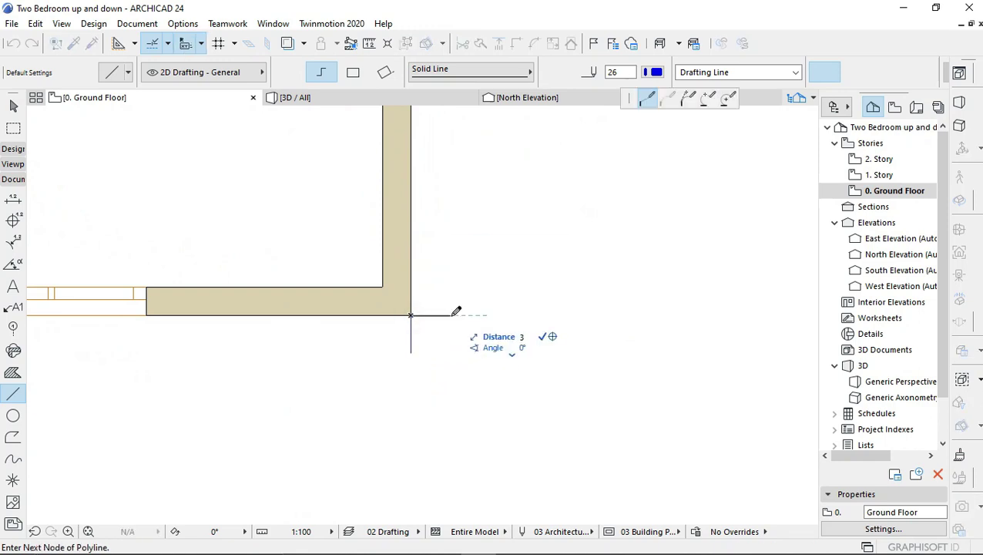
scroll(454, 311, "down", 3)
scroll(316, 327, "up", 3)
Draw short ticks down from the bottom-left corner and left from the top-left corner.
left_click(310, 329)
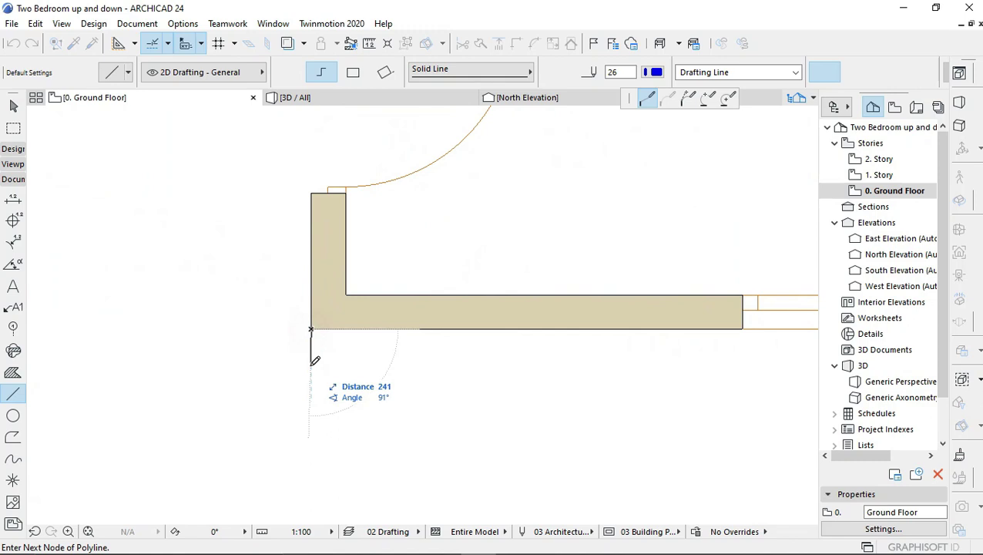
double_click(311, 373)
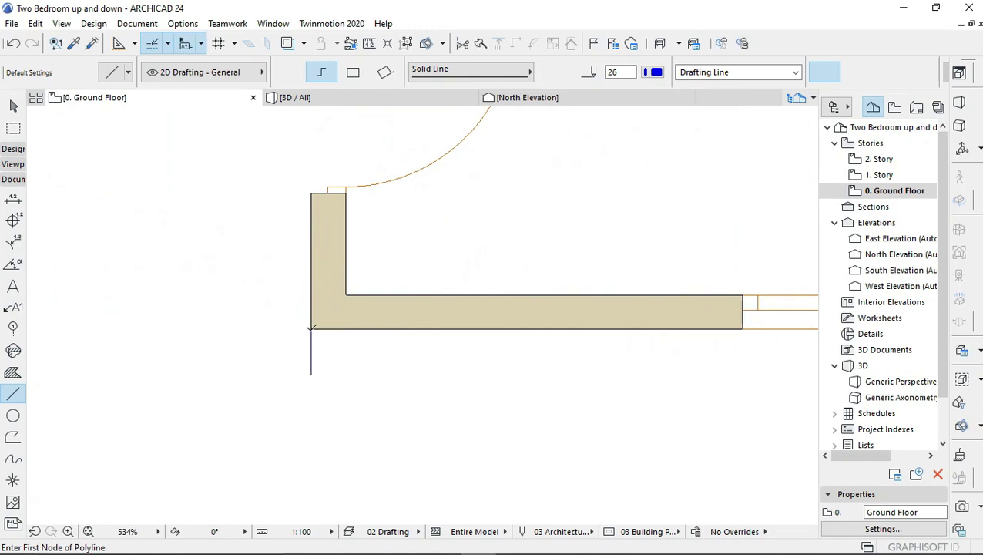
left_click(310, 329)
double_click(310, 373)
scroll(310, 373, "down", 3)
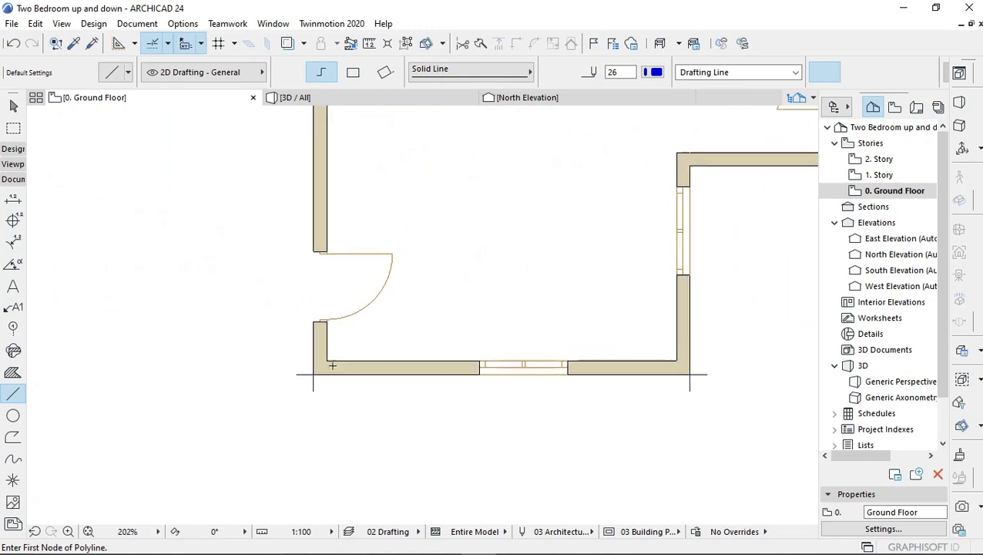
scroll(318, 176, "down", 2)
scroll(359, 213, "up", 5)
left_click(357, 213)
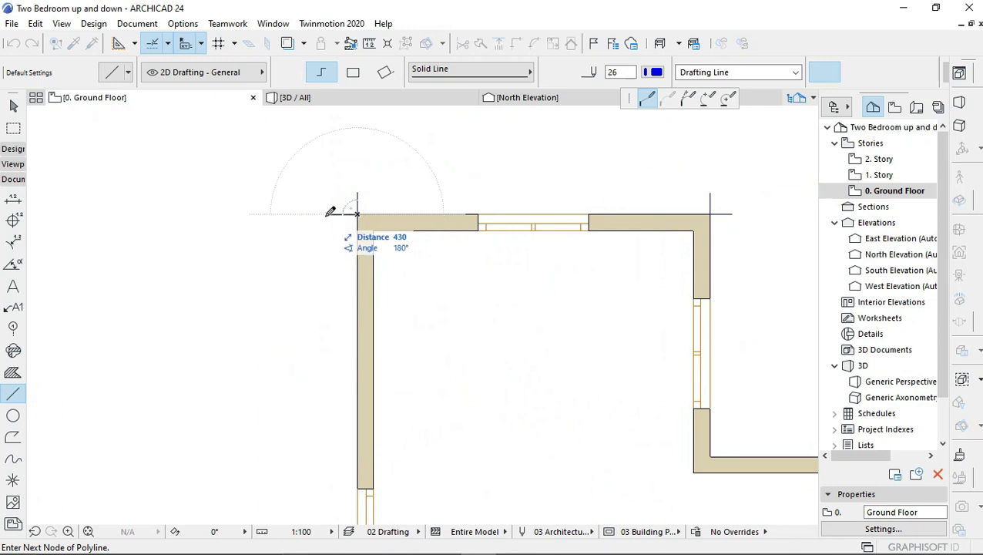
type("3")
key("Return")
key("Return")
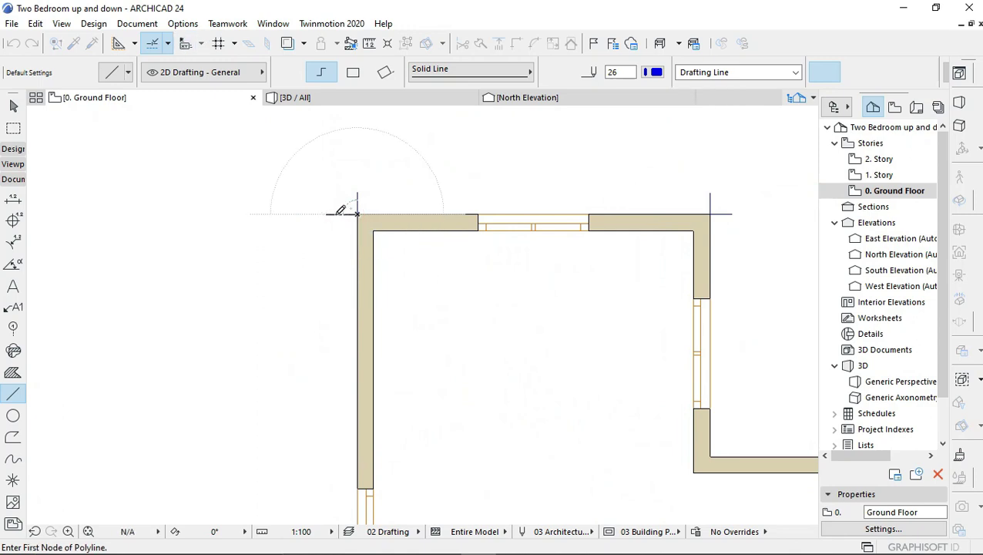
scroll(346, 215, "down", 2)
scroll(362, 222, "down", 1)
scroll(375, 228, "down", 1)
scroll(401, 224, "up", 1)
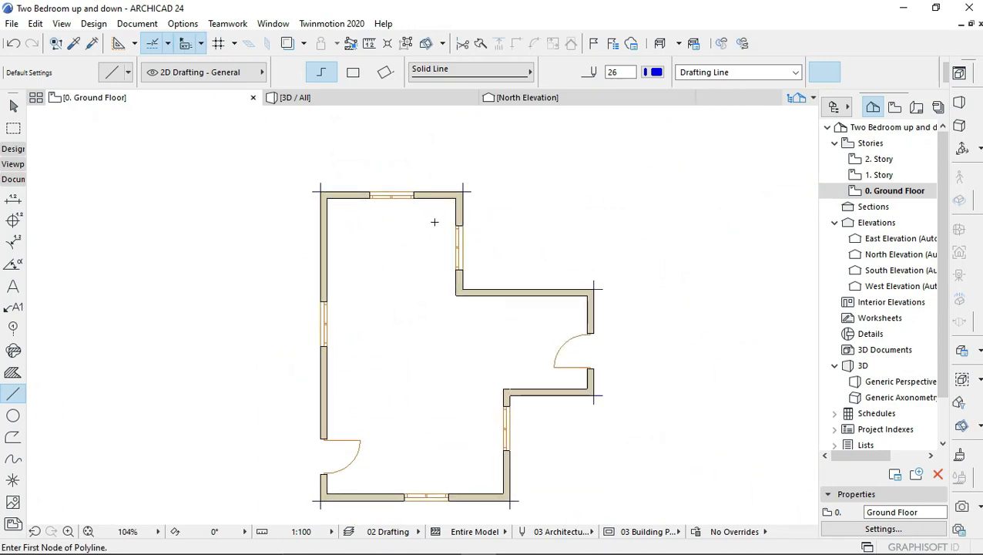
scroll(433, 239, "down", 2)
scroll(431, 292, "up", 1)
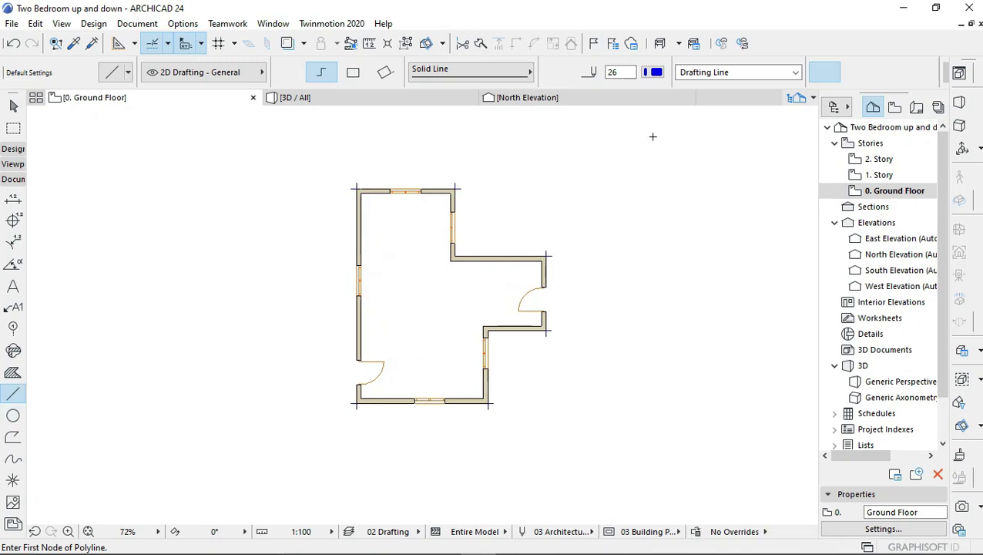
Set the line pen to black 120 and the line type to Dashed.
left_click(655, 72)
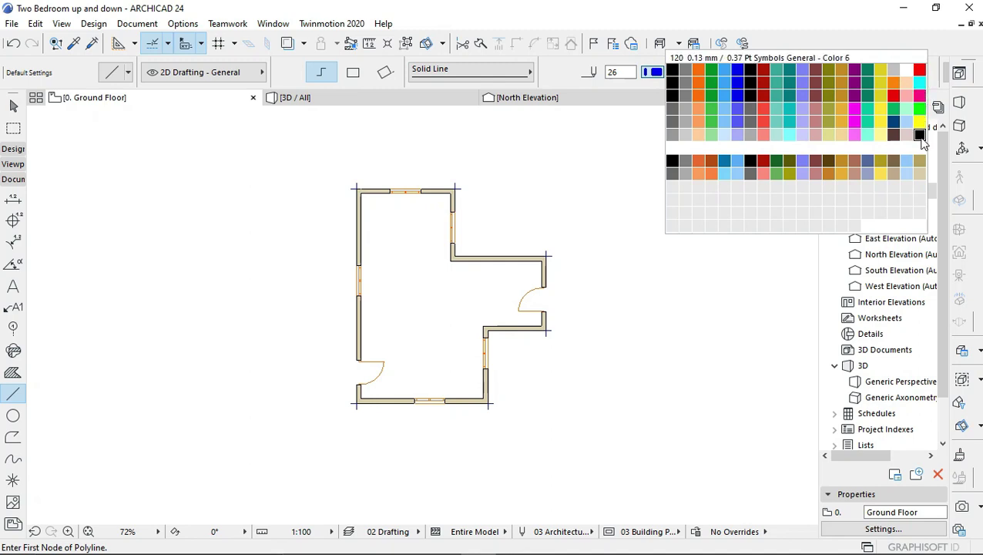
left_click(921, 135)
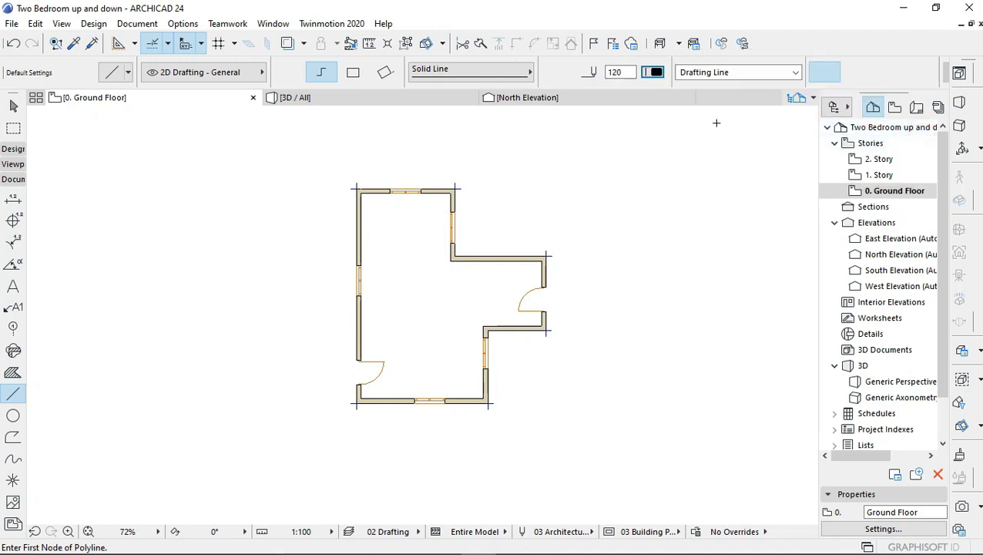
left_click(509, 72)
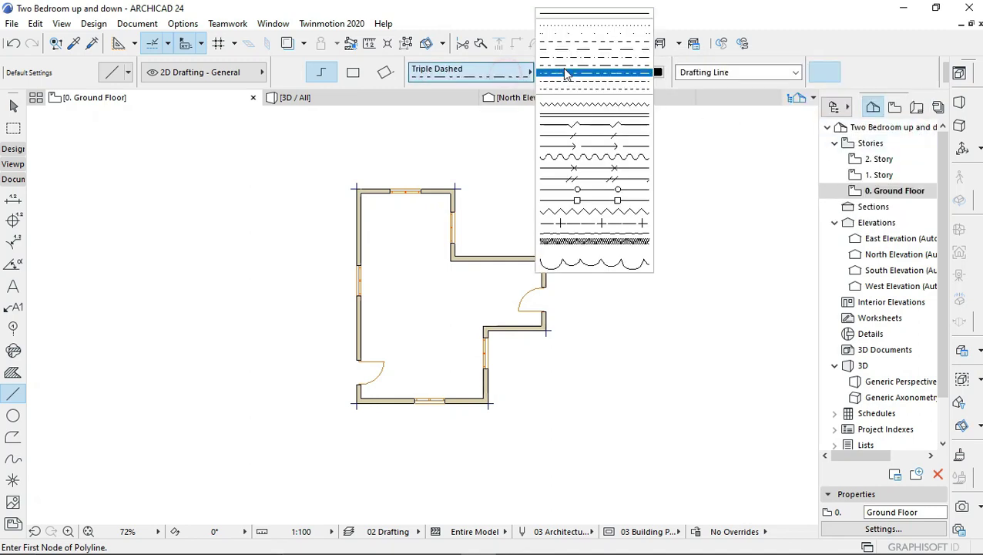
left_click(594, 41)
scroll(352, 179, "up", 1)
scroll(339, 196, "up", 4)
scroll(332, 202, "up", 1)
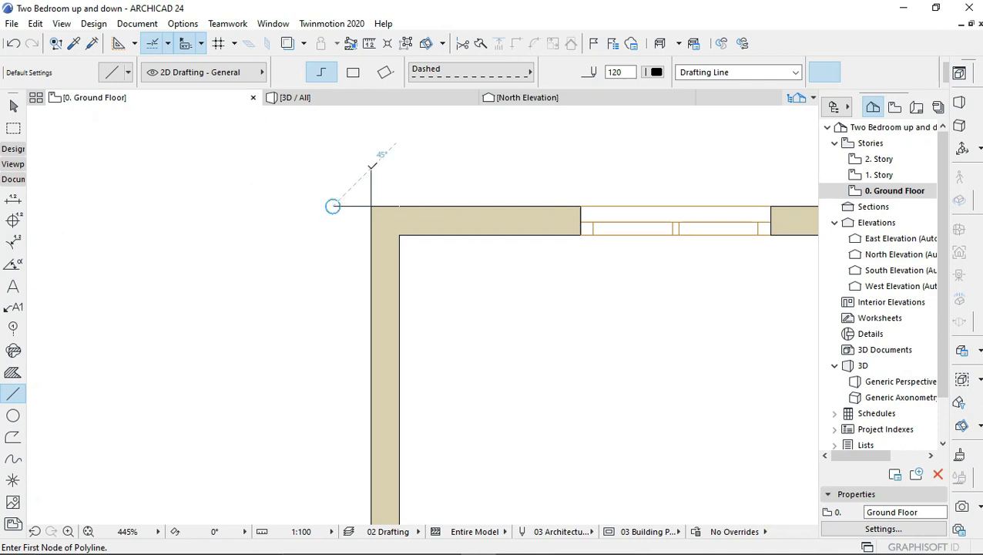
Move the measuring origin to the building corner and place the dashed outline's first node.
left_click(371, 168, "alt+shift")
left_click(331, 167)
scroll(318, 153, "down", 2)
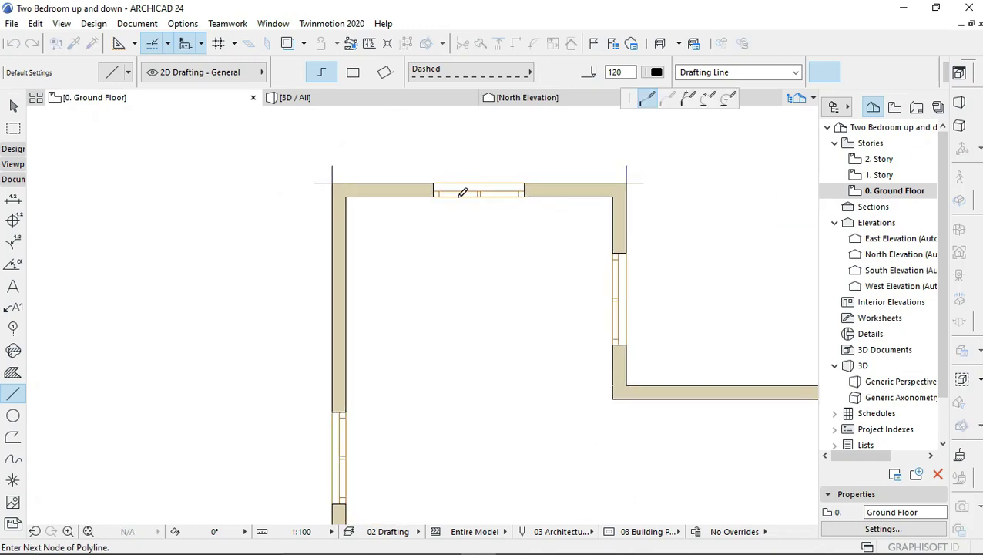
scroll(662, 168, "up", 2)
scroll(656, 186, "up", 2)
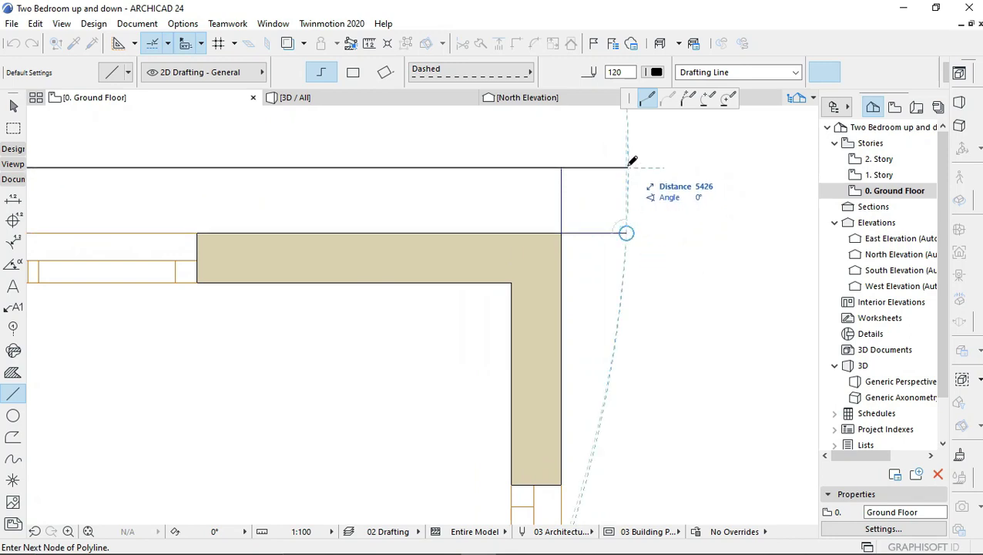
scroll(630, 164, "up", 2)
scroll(634, 171, "up", 1)
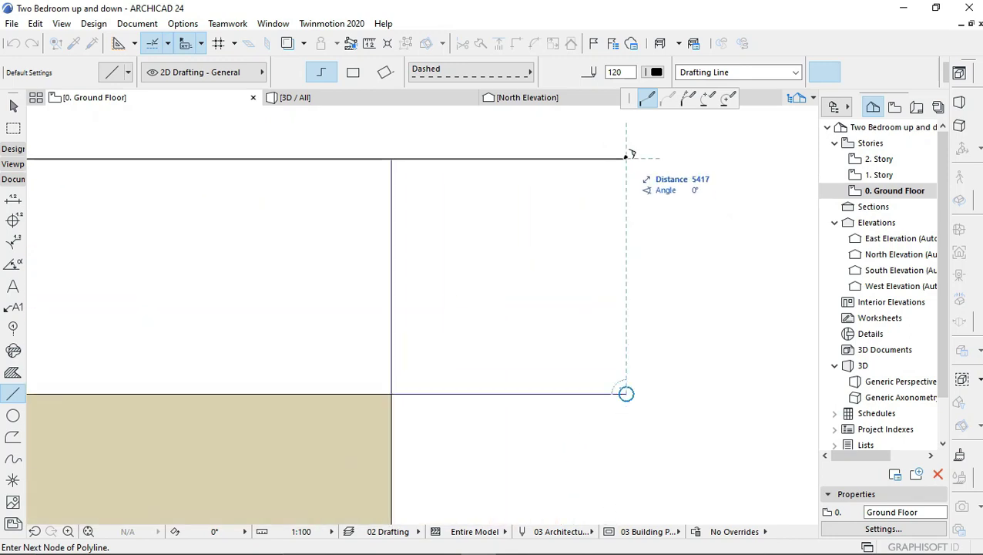
scroll(634, 171, "down", 1)
scroll(616, 202, "down", 5)
scroll(624, 246, "down", 1)
scroll(663, 278, "up", 2)
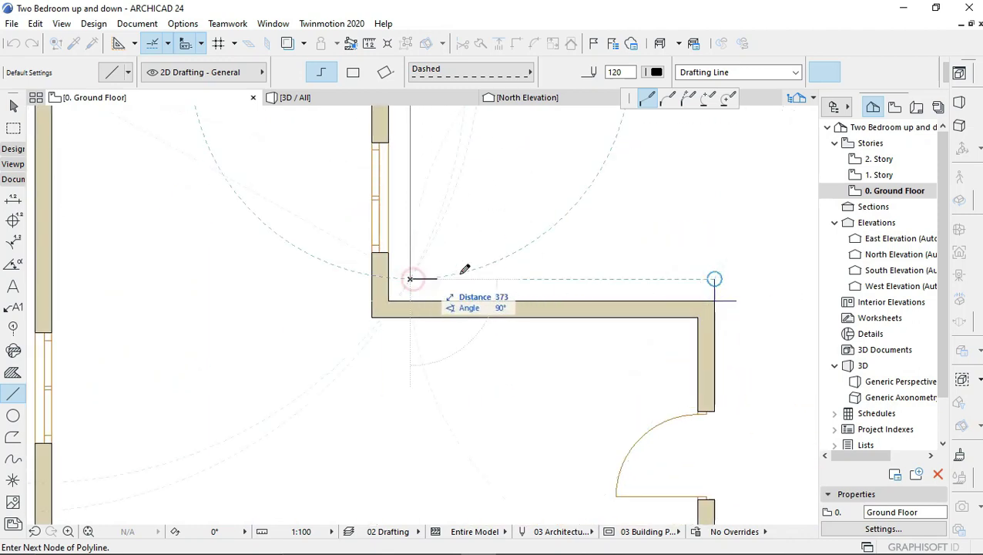
scroll(714, 290, "down", 2)
scroll(661, 280, "up", 4)
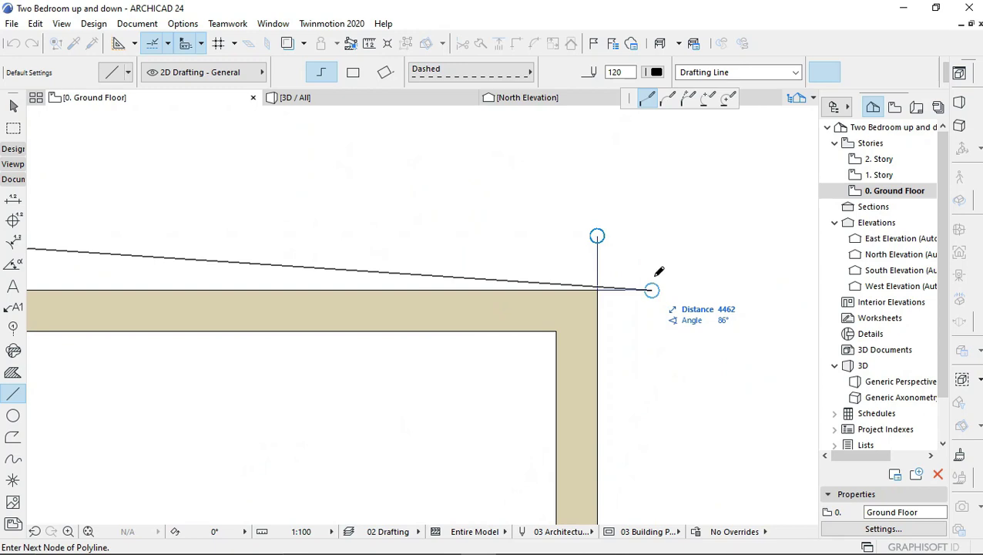
scroll(653, 219, "up", 1)
scroll(647, 188, "down", 3)
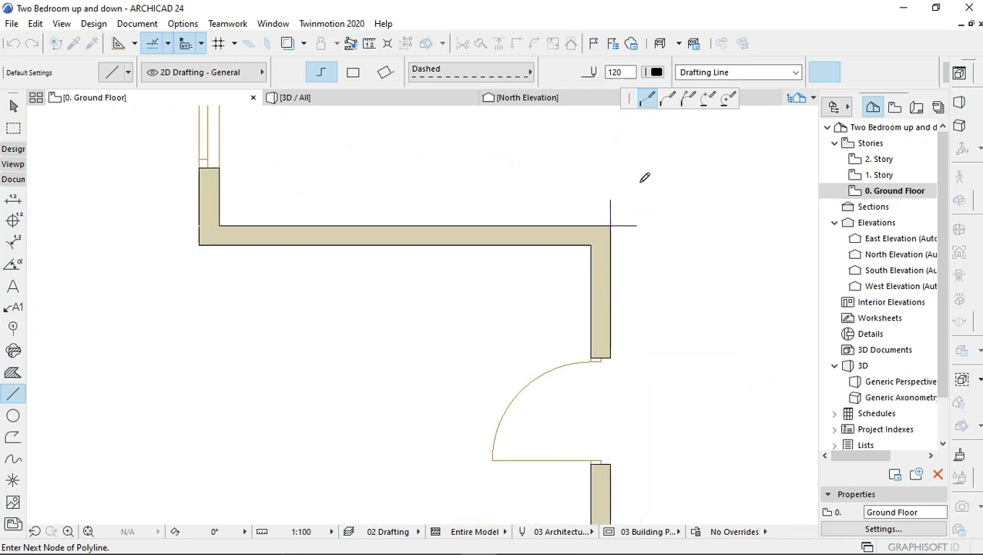
scroll(644, 215, "down", 3)
scroll(655, 278, "up", 3)
scroll(616, 277, "up", 2)
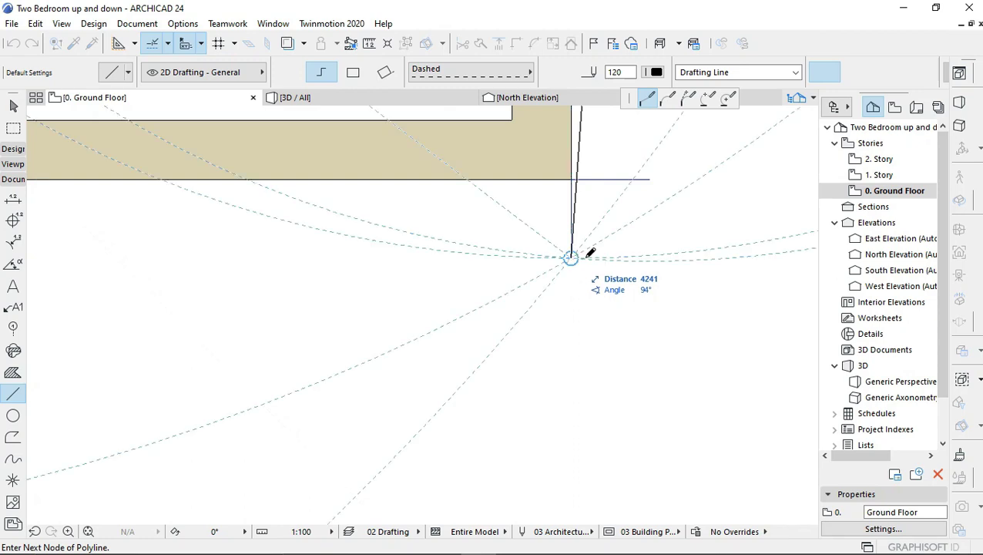
scroll(651, 255, "up", 3)
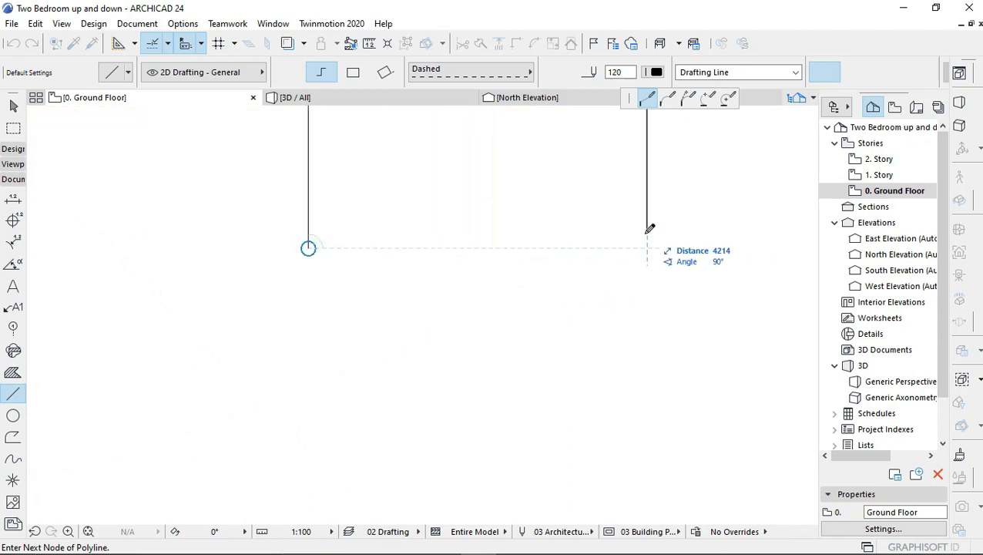
scroll(651, 247, "up", 3)
scroll(706, 241, "down", 3)
scroll(549, 237, "up", 3)
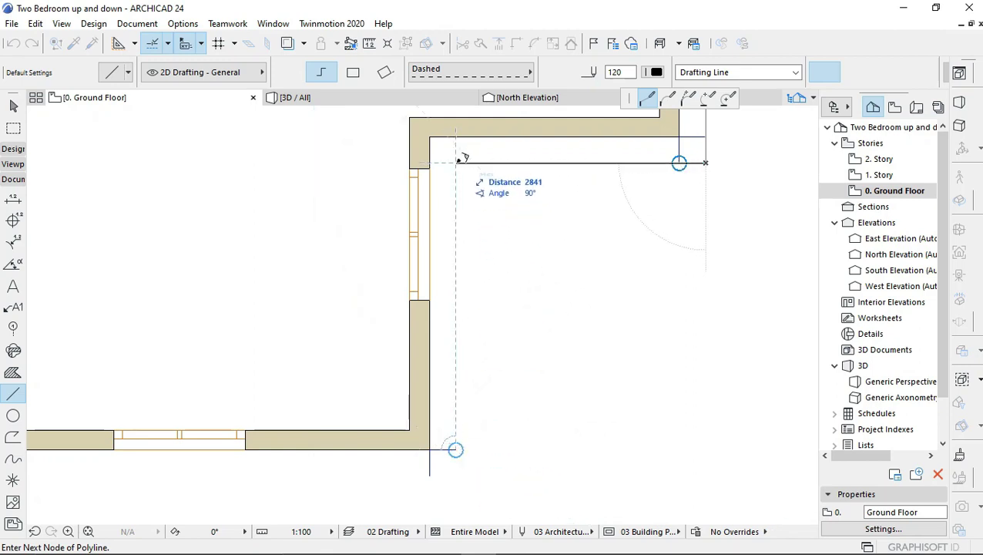
Continue the dashed outline with nodes at the lower wall corner and upper-left corner.
middle_click_drag(457, 450, 447, 395)
scroll(447, 395, "up", 3)
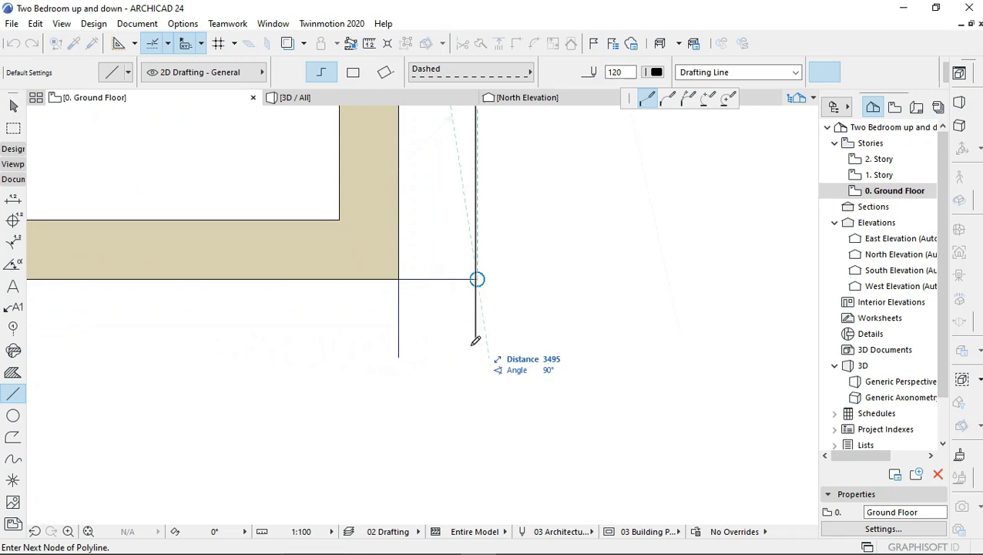
scroll(493, 353, "up", 3)
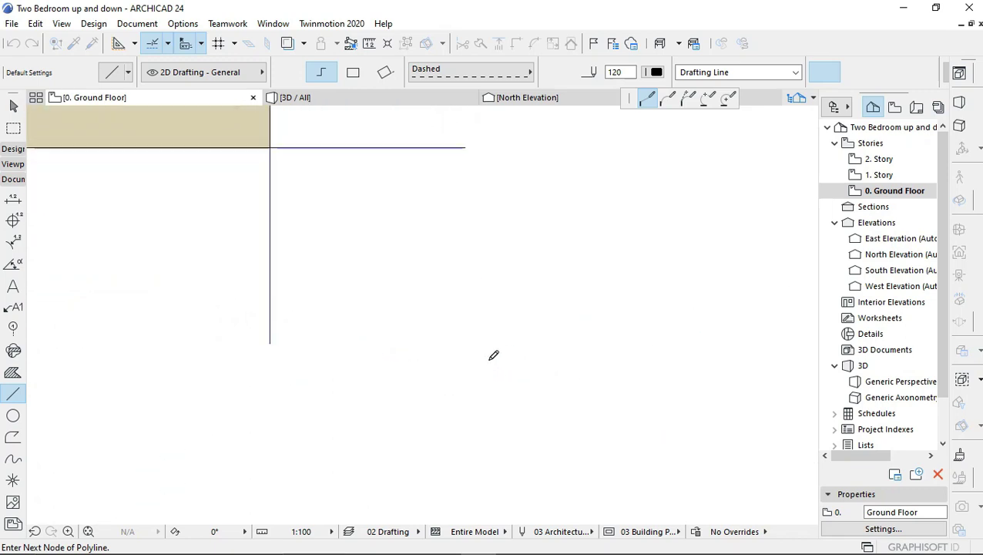
left_click(467, 344)
scroll(455, 345, "down", 6)
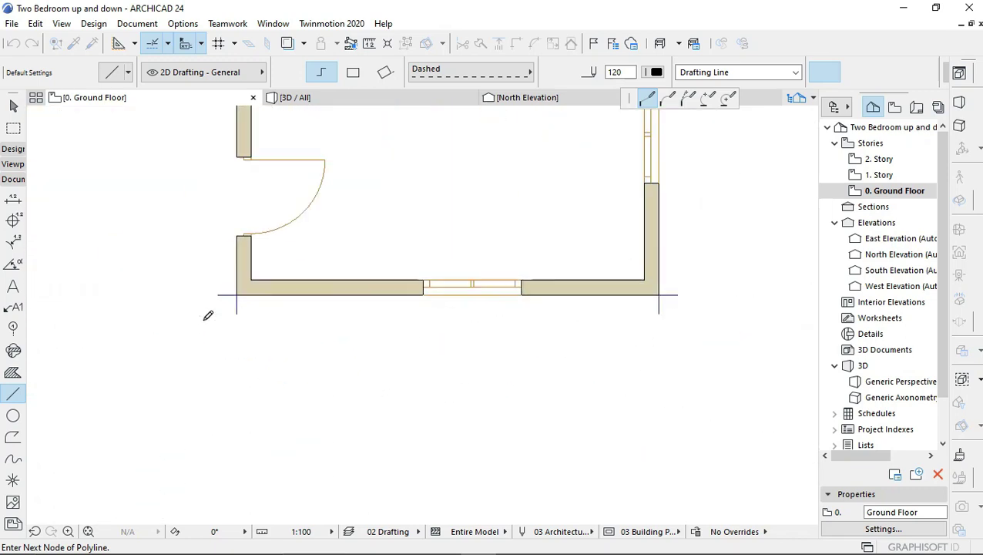
scroll(231, 314, "up", 5)
scroll(247, 301, "down", 5)
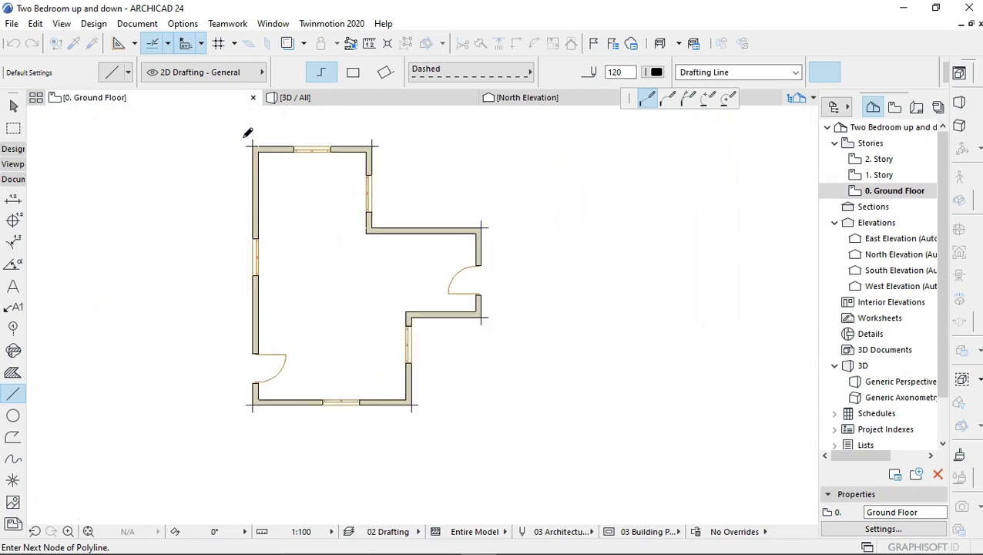
scroll(250, 139, "up", 5)
scroll(258, 138, "up", 3)
left_click(259, 171)
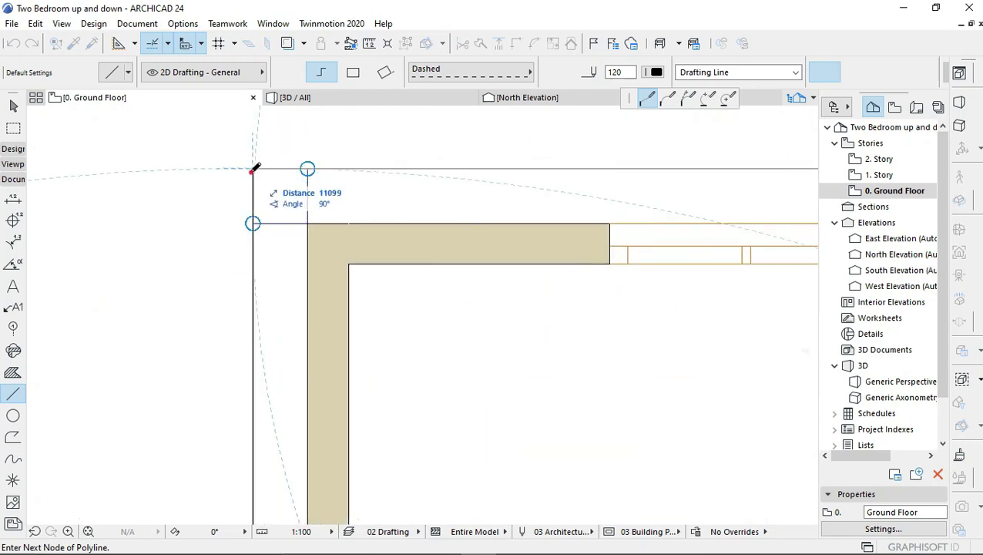
scroll(277, 171, "down", 3)
scroll(462, 175, "down", 2)
scroll(293, 197, "down", 3)
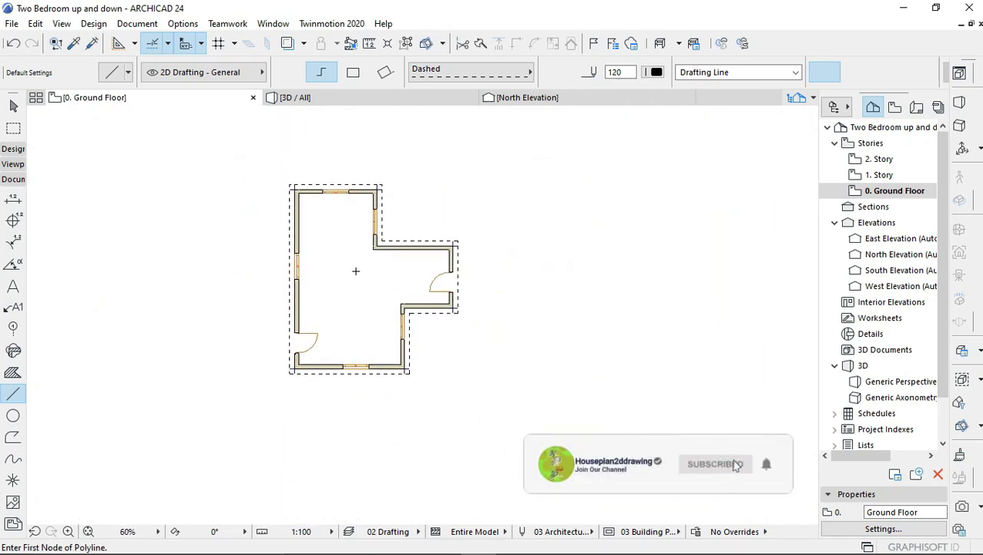
scroll(356, 271, "up", 1)
scroll(293, 164, "up", 3)
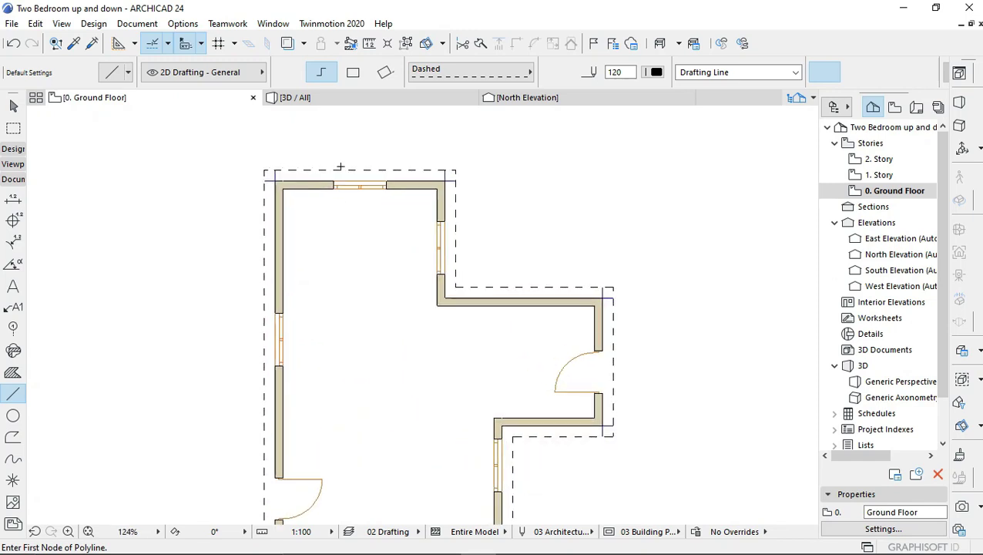
Leave the outline tool and select the three short stray lines at the wall corners.
key("Escape")
scroll(391, 153, "up", 2)
scroll(389, 148, "up", 1)
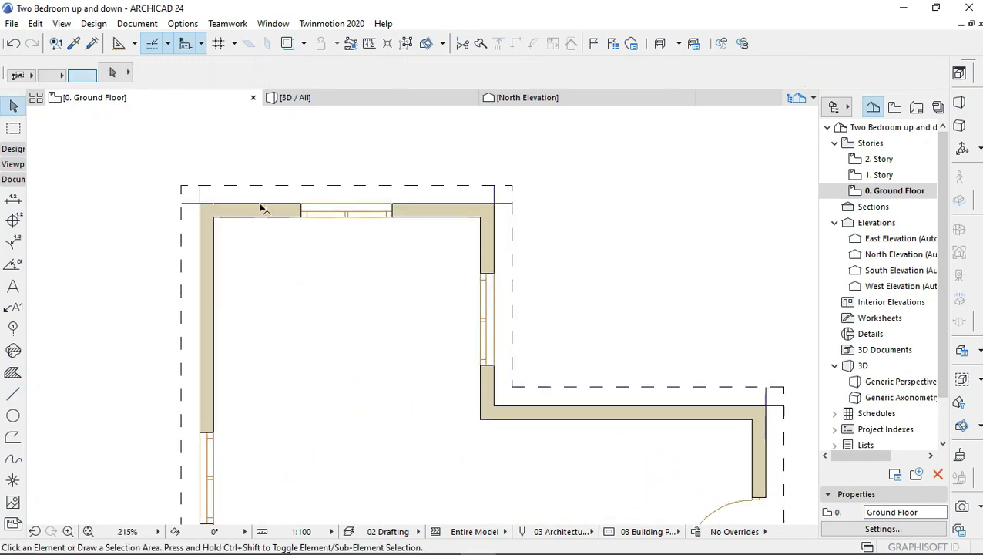
left_click(199, 194)
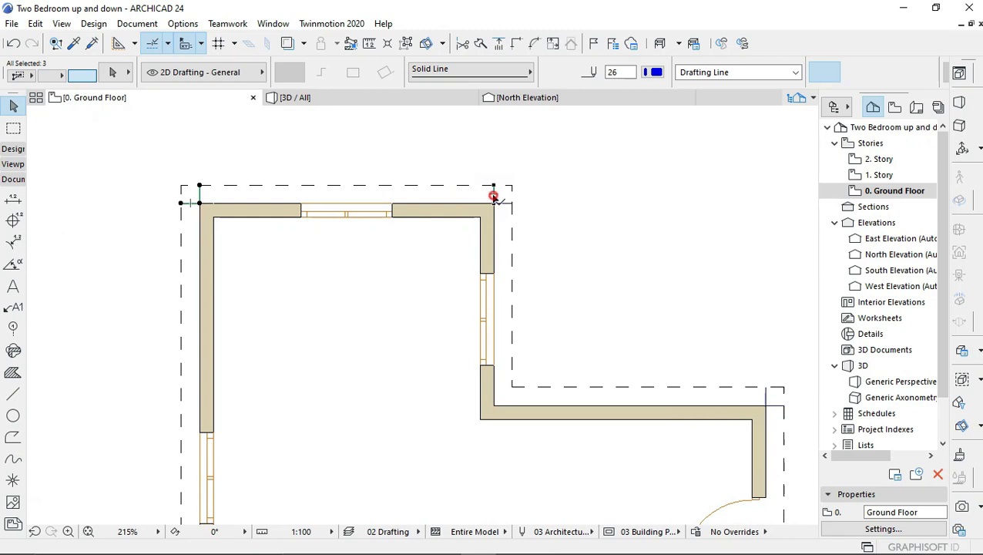
scroll(497, 231, "down", 6)
scroll(431, 385, "up", 3)
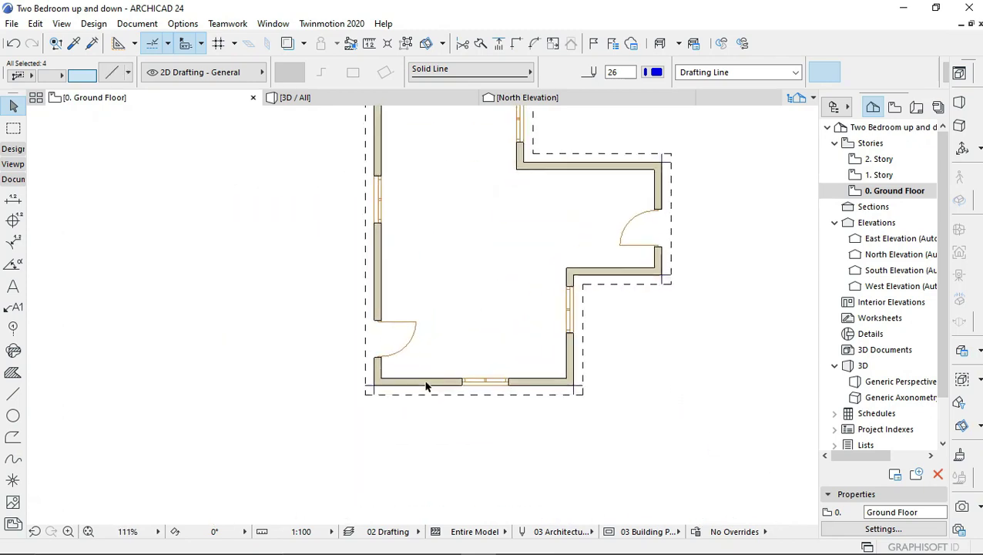
scroll(329, 407, "up", 3)
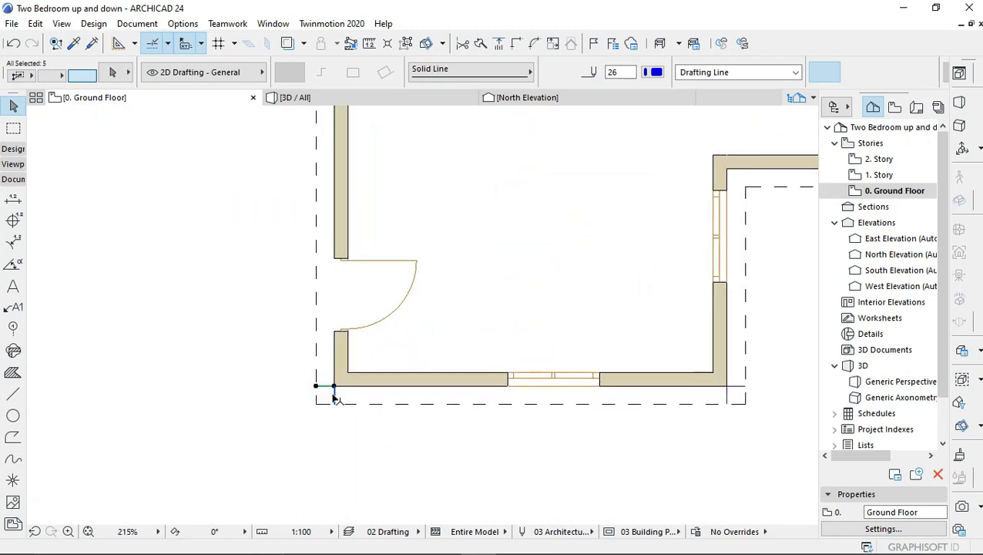
scroll(370, 385, "down", 2)
scroll(538, 388, "up", 2)
scroll(518, 363, "up", 3)
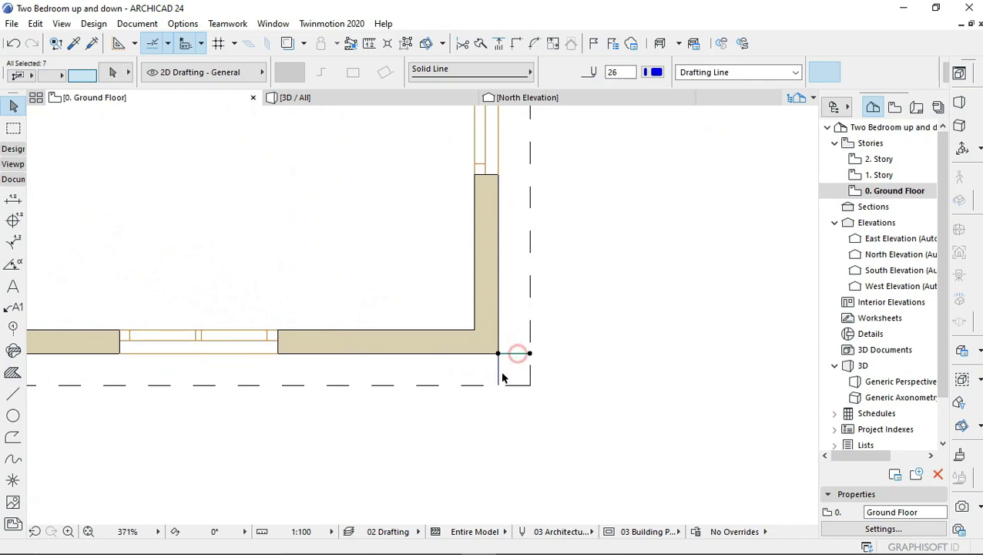
scroll(499, 377, "down", 2)
scroll(627, 265, "down", 1)
scroll(545, 310, "up", 3)
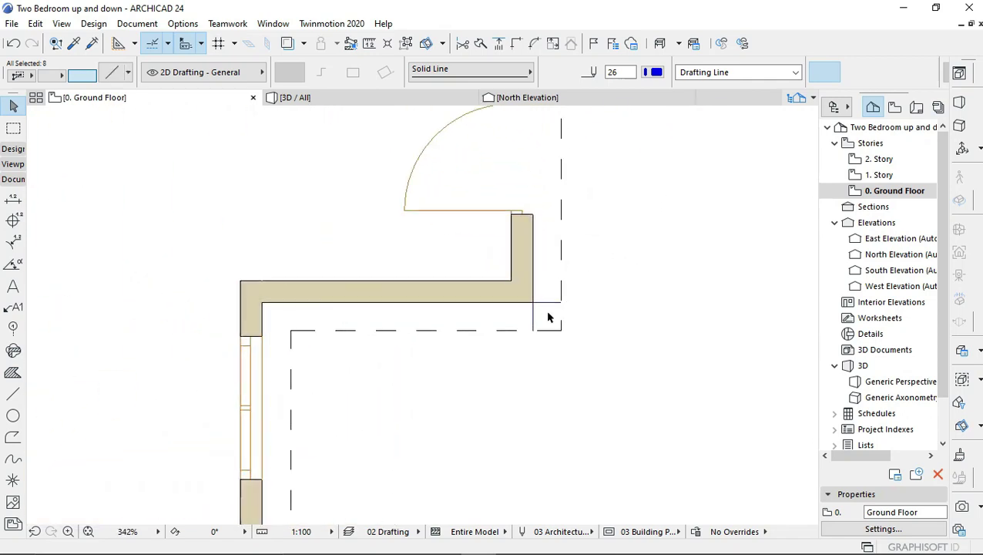
scroll(546, 310, "up", 1)
left_click(546, 305, "shift")
left_click(529, 327, "shift")
Delete the selected corner lines, leaving only the dashed outline and walls.
scroll(548, 377, "down", 3)
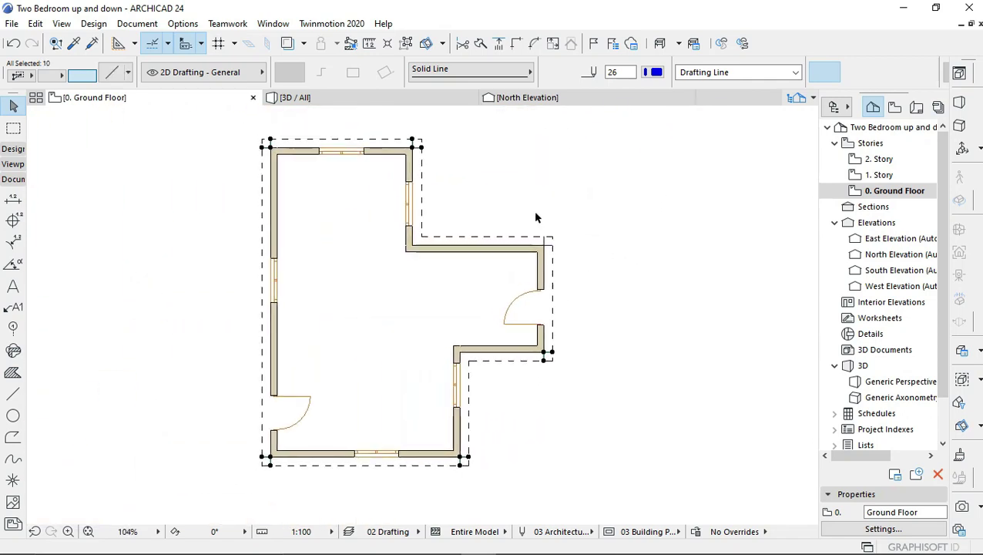
scroll(535, 211, "up", 2)
scroll(553, 283, "up", 2)
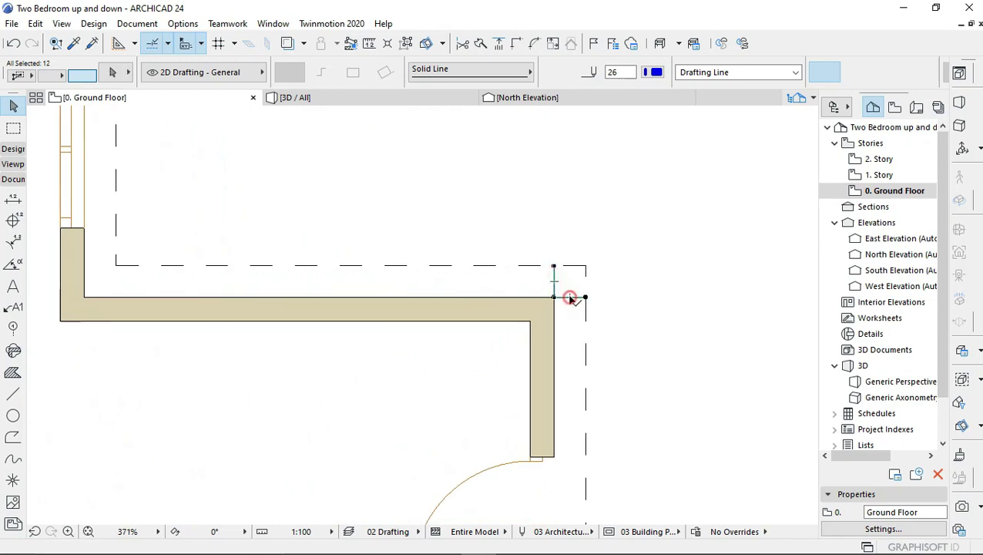
scroll(570, 298, "down", 2)
scroll(608, 246, "down", 1)
right_click(627, 215)
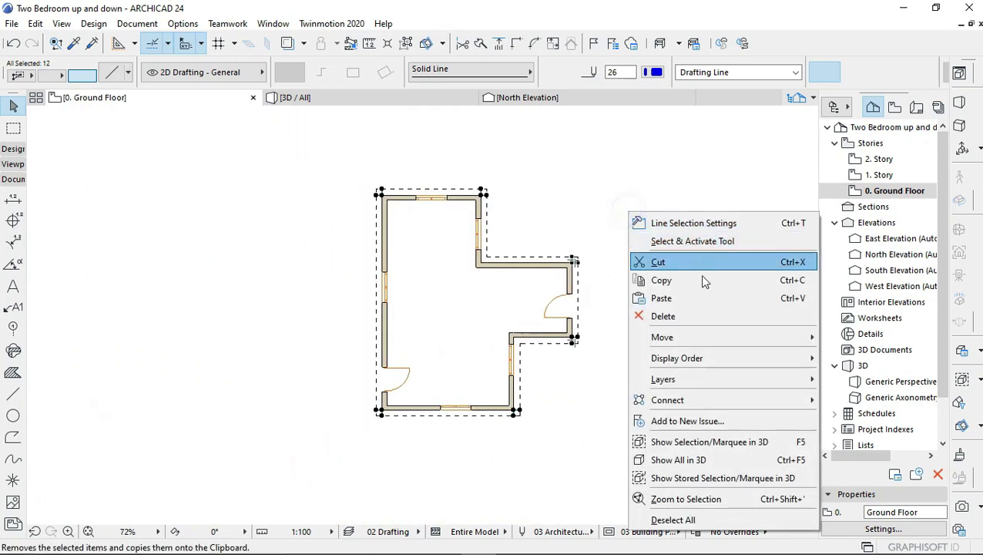
left_click(701, 316)
scroll(518, 270, "down", 1)
scroll(495, 271, "up", 2)
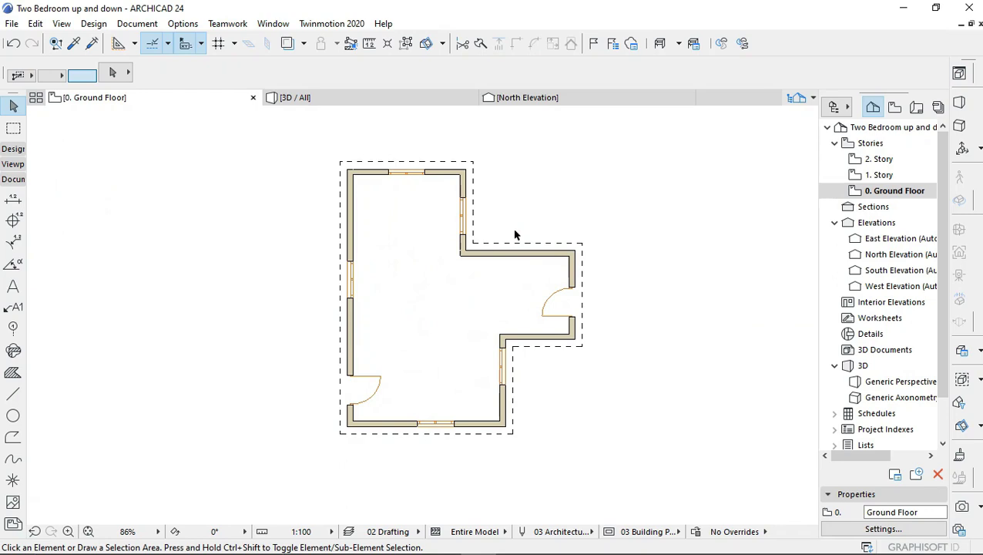
scroll(532, 234, "down", 1)
scroll(570, 245, "up", 2)
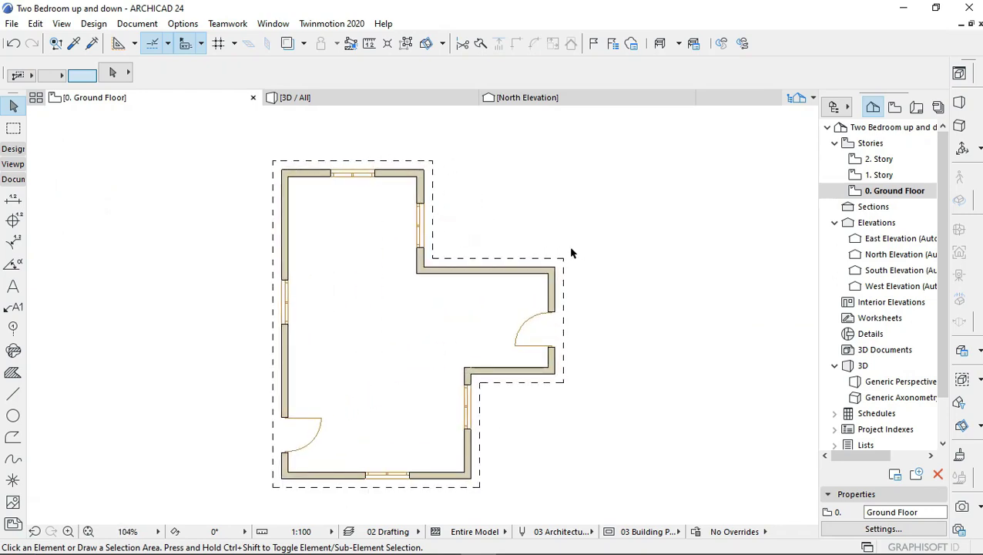
scroll(524, 265, "down", 2)
scroll(516, 279, "up", 1)
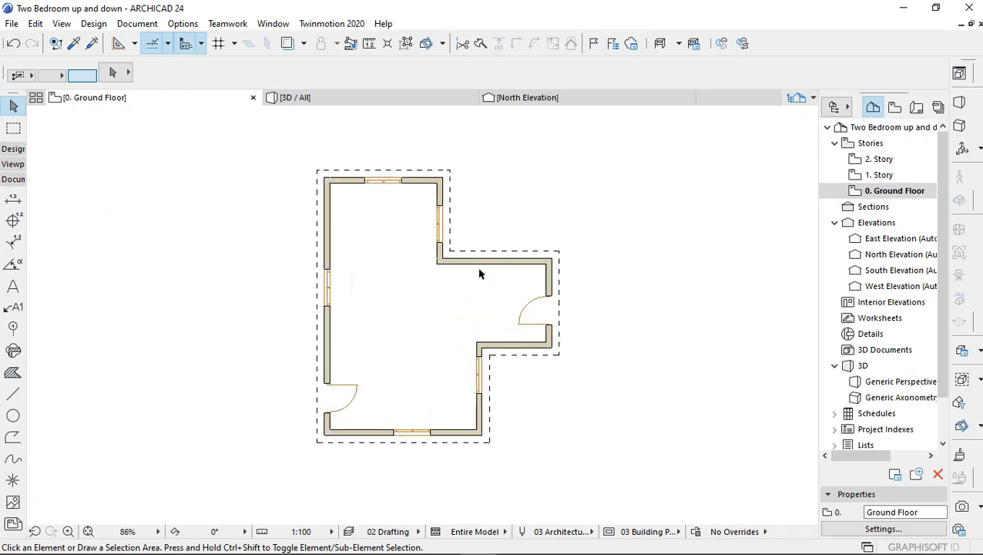
scroll(479, 273, "up", 2)
scroll(472, 275, "down", 2)
scroll(462, 296, "down", 1)
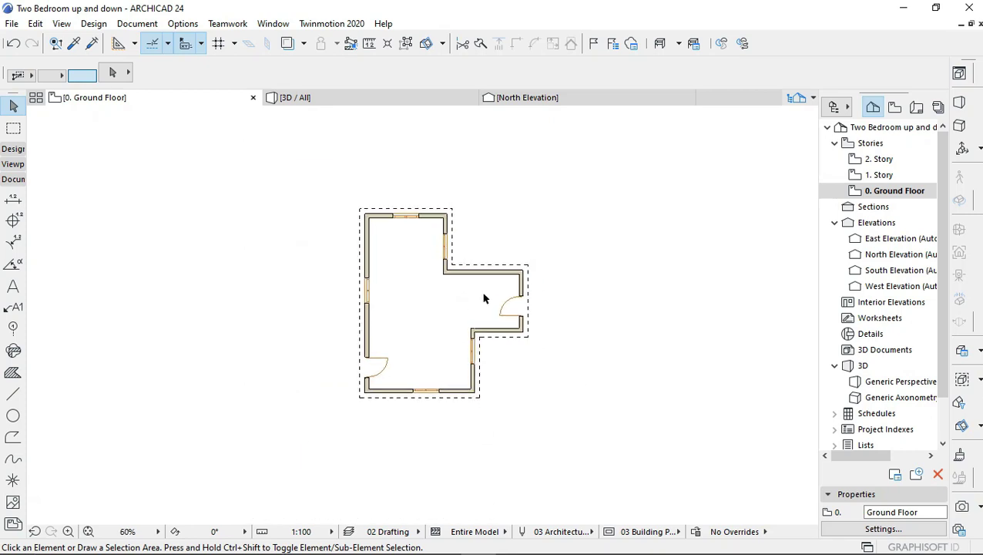
scroll(485, 299, "up", 2)
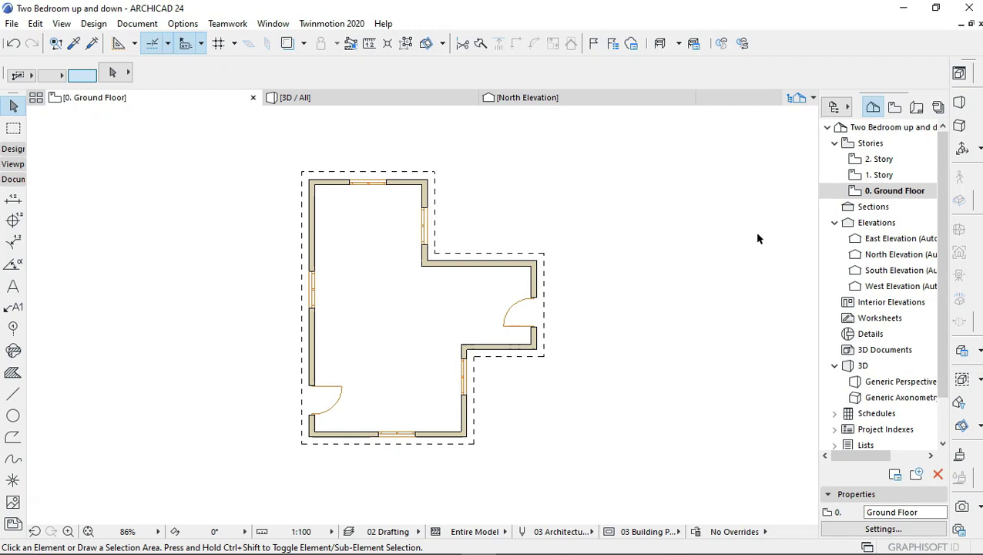
Copy all 0. Ground Floor walls, doors, windows and outline, then go to 1. Story.
double_click(886, 175)
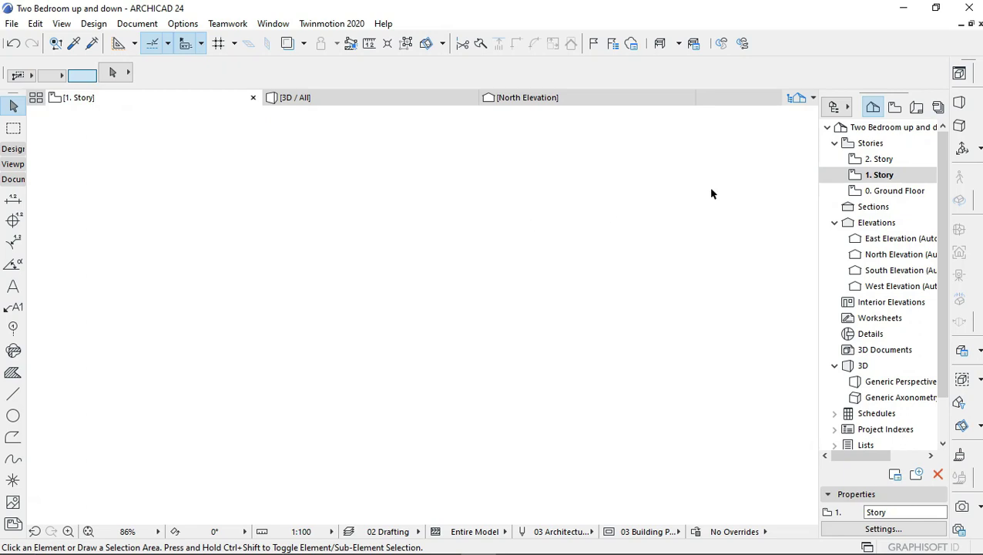
double_click(894, 193)
scroll(487, 204, "down", 2)
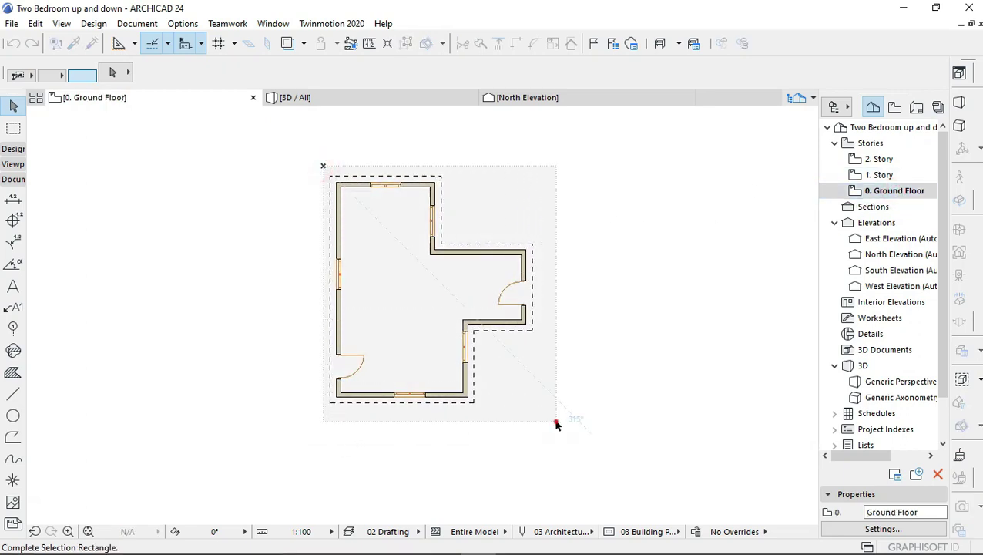
left_click_drag(332, 169, 578, 428)
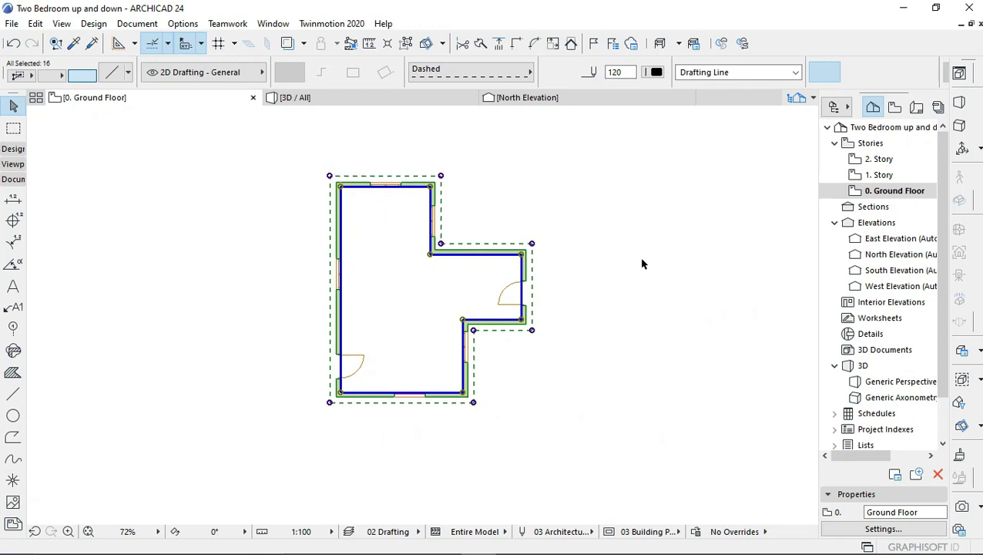
right_click(642, 263)
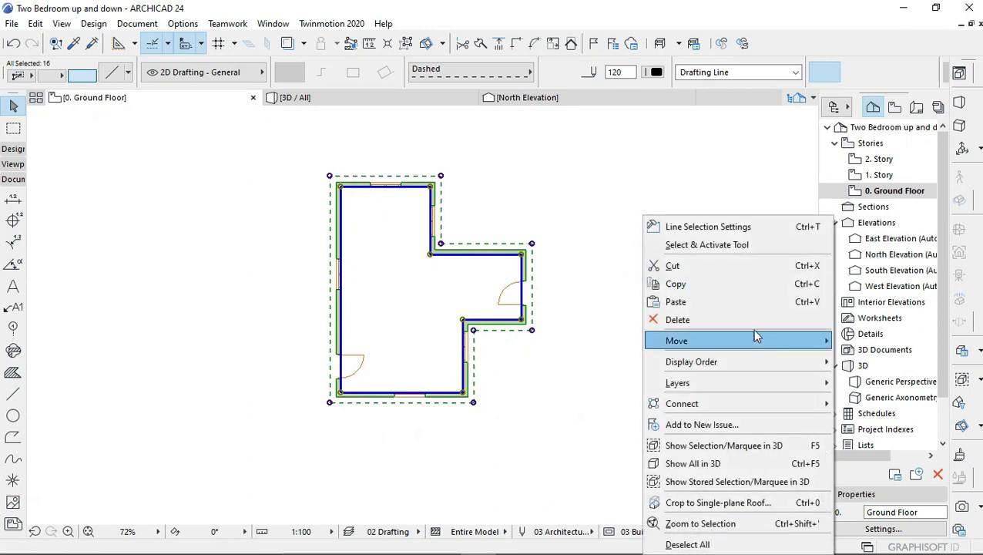
left_click(745, 286)
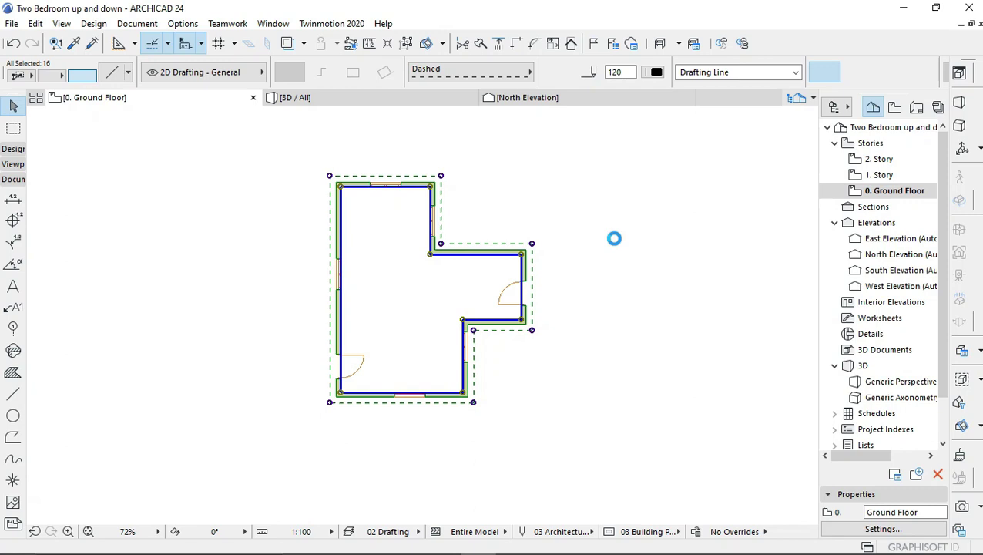
double_click(882, 175)
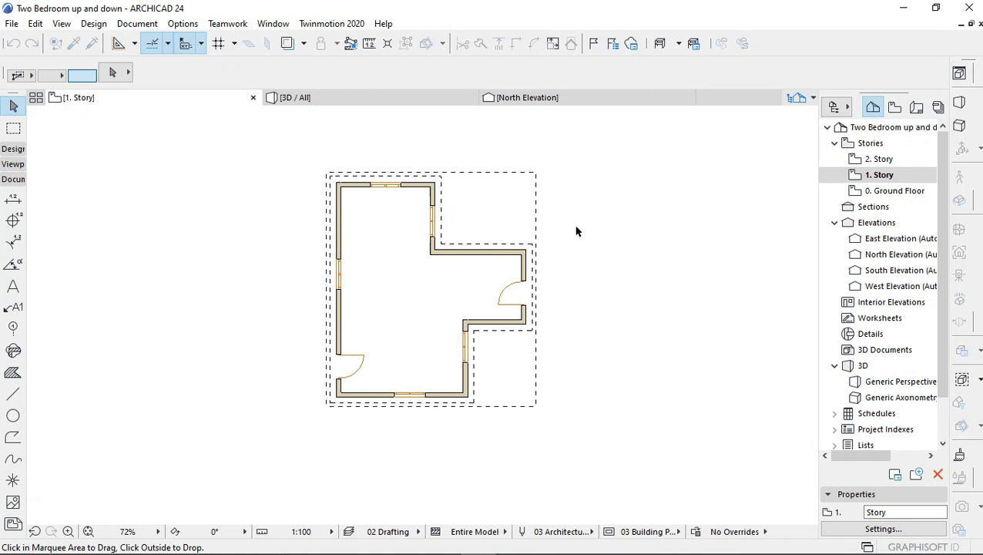
Drop the pasted copy in its original position on 1. Story and show Generic Perspective.
left_click(576, 229)
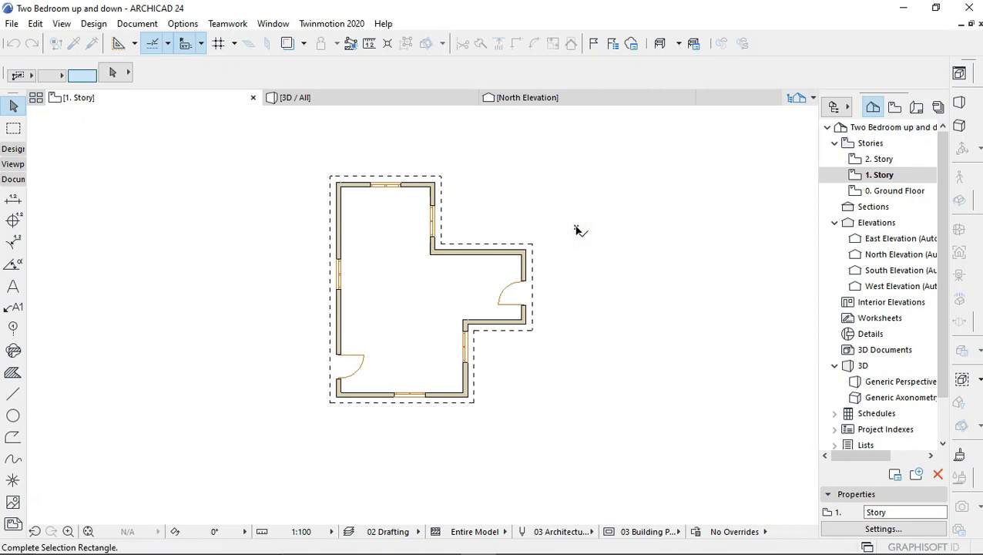
left_click(557, 272)
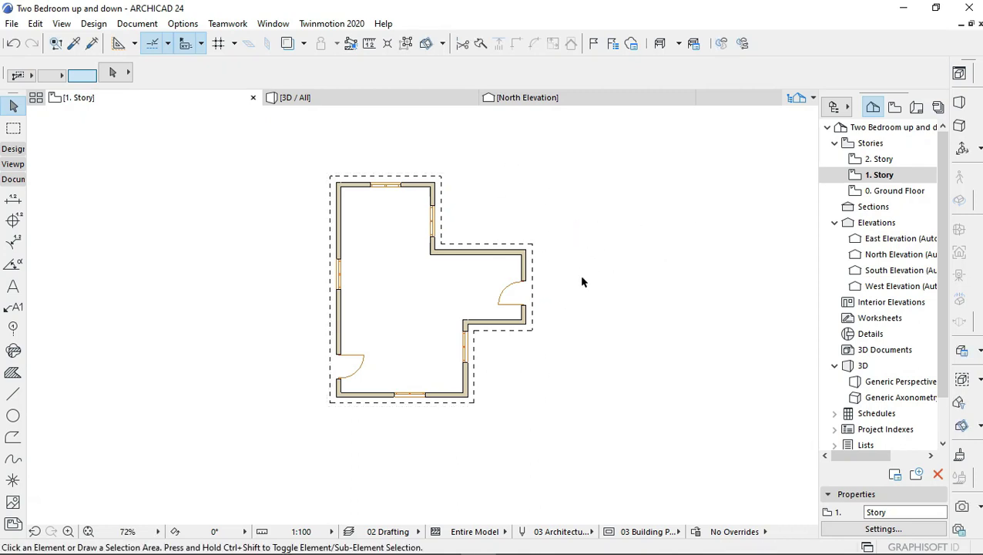
scroll(540, 285, "down", 2)
scroll(492, 303, "up", 1)
scroll(462, 323, "down", 1)
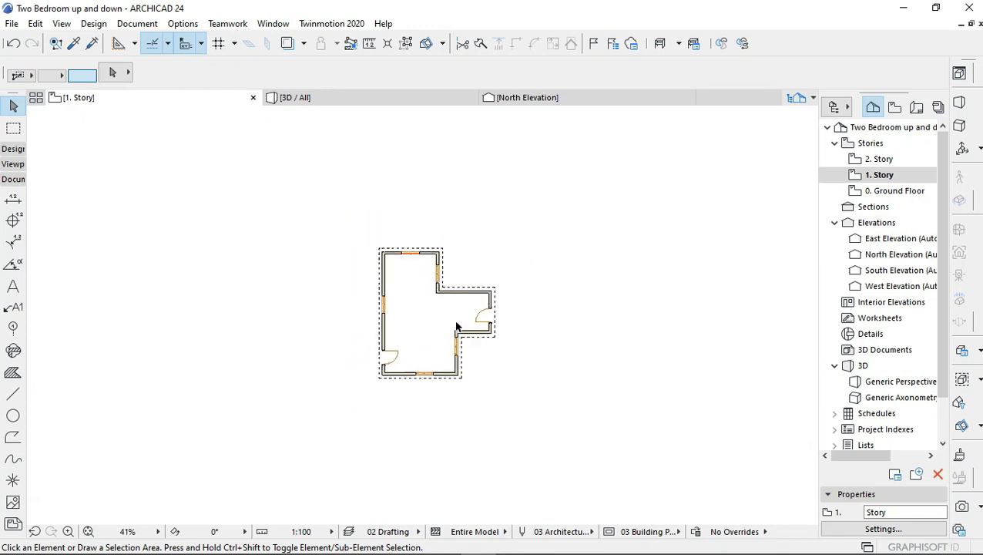
scroll(507, 322, "up", 1)
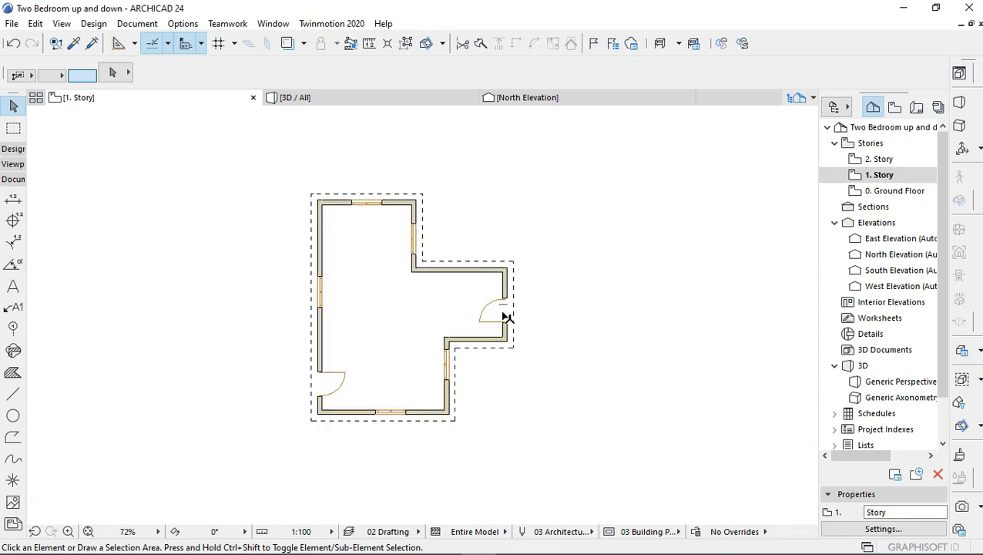
left_click(339, 101)
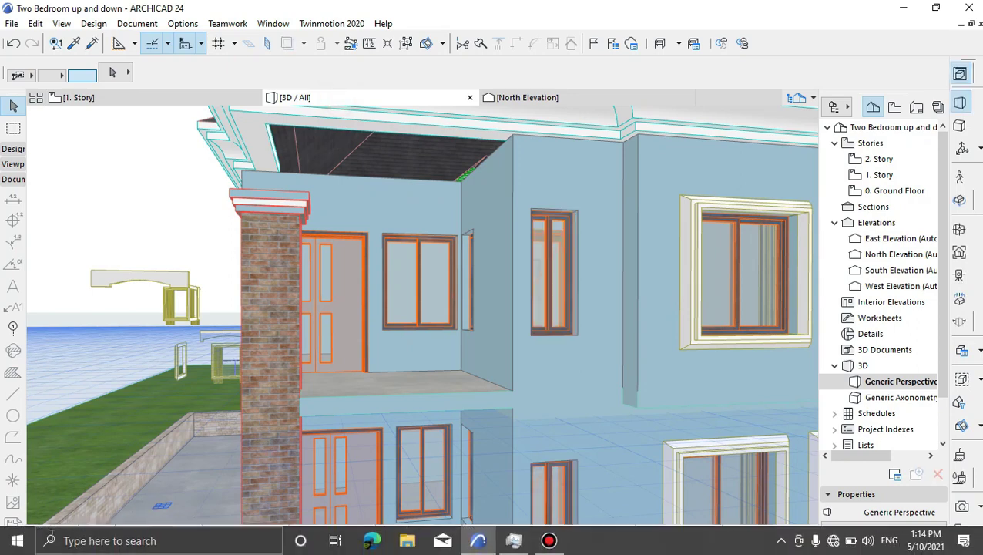
Fly around the two-storey block in Explore mode, then reopen the 1. Story plan.
left_click(108, 529)
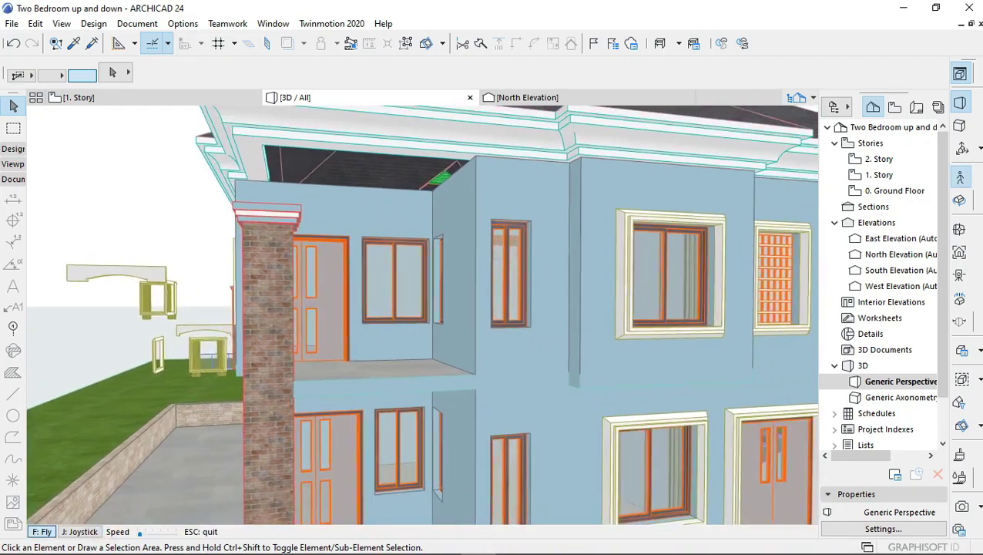
key("w")
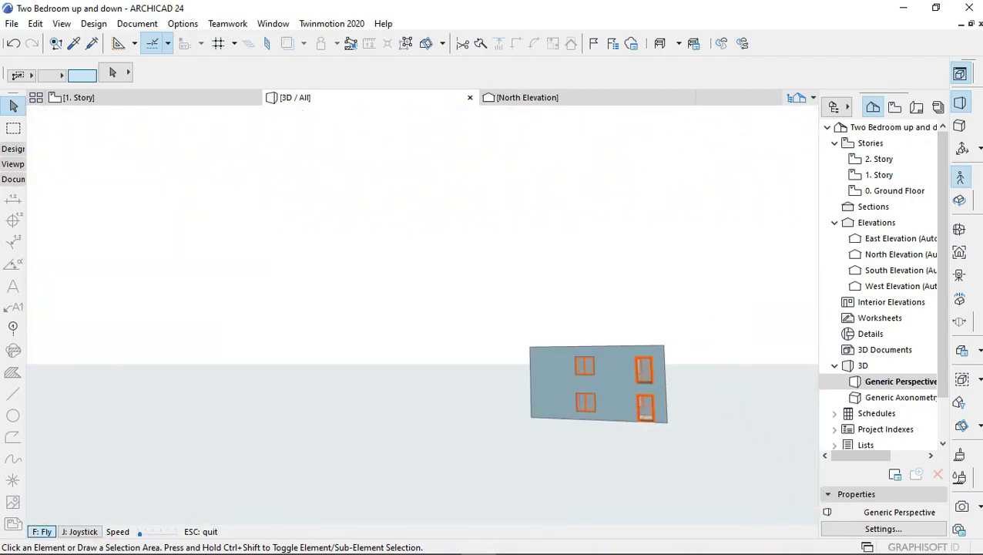
key("w")
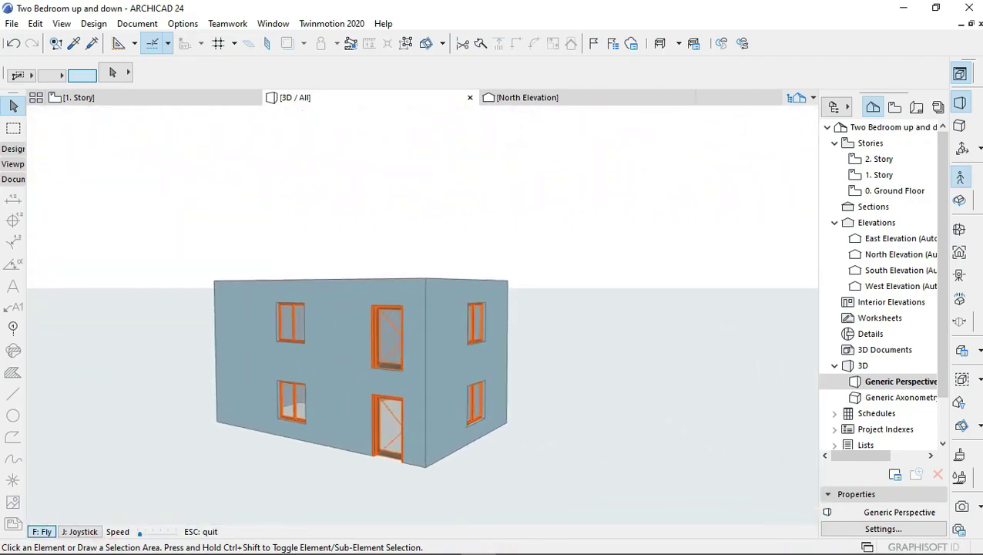
key("s")
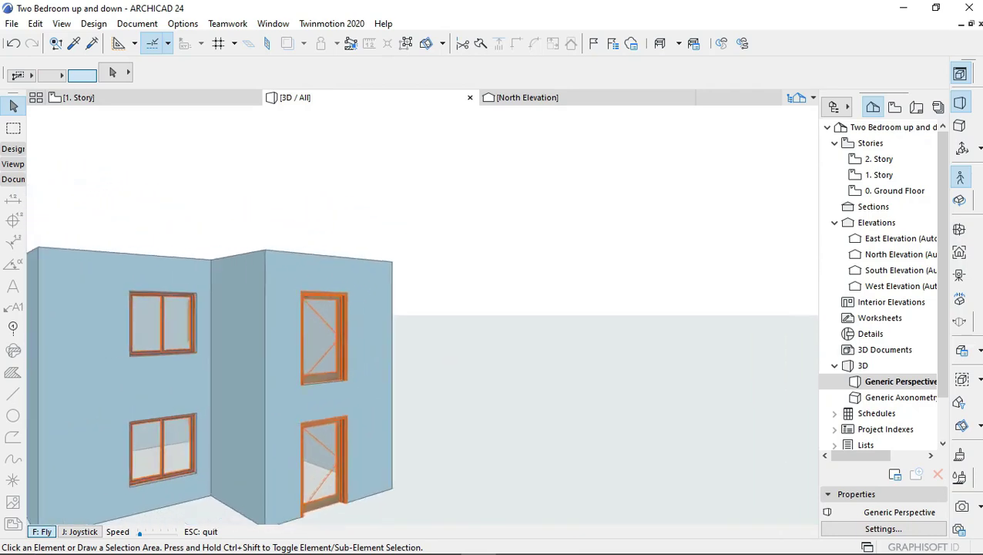
key("w")
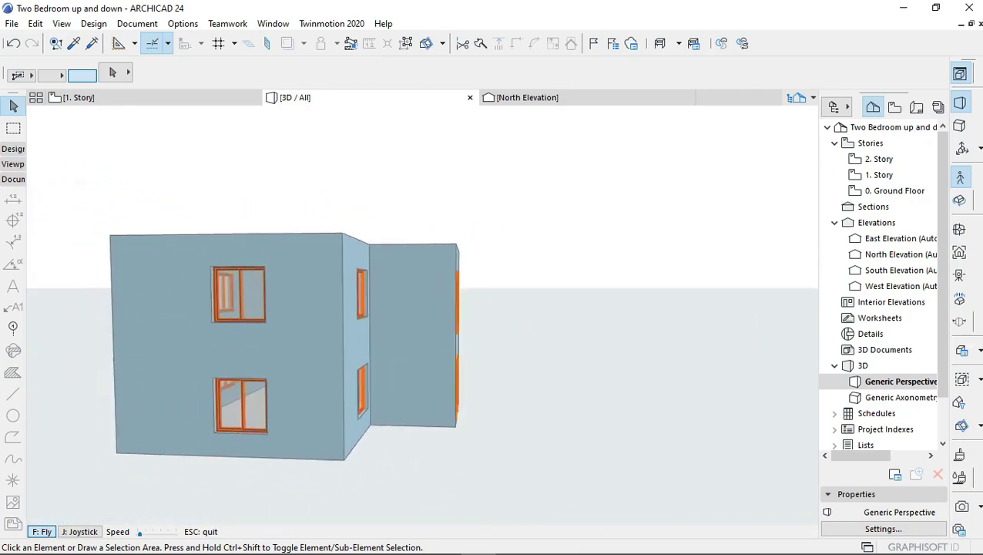
key("d")
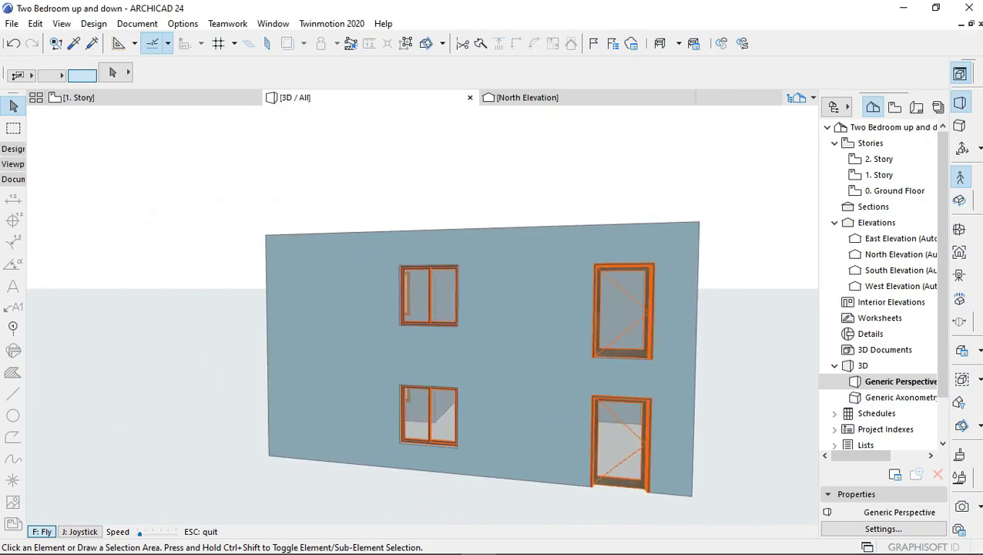
key("a")
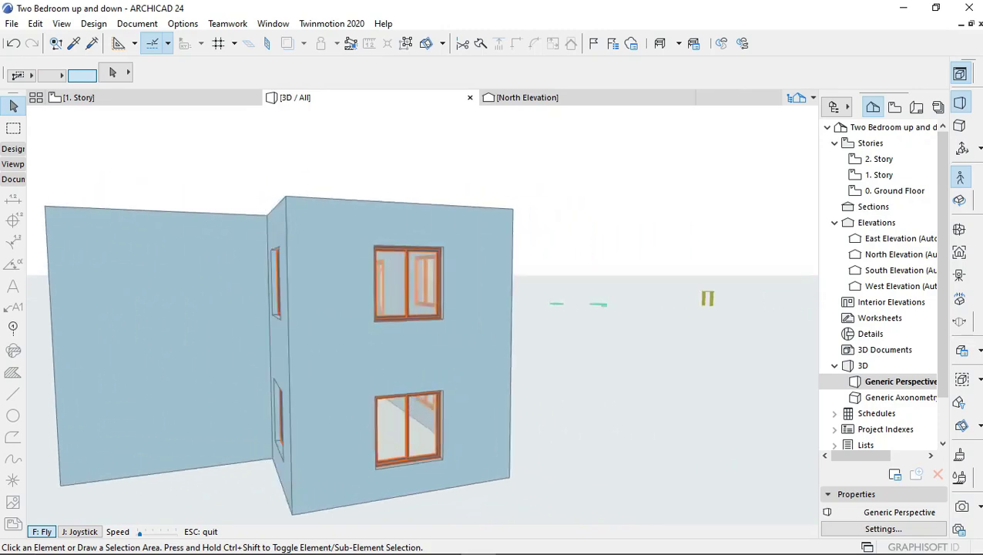
key("a")
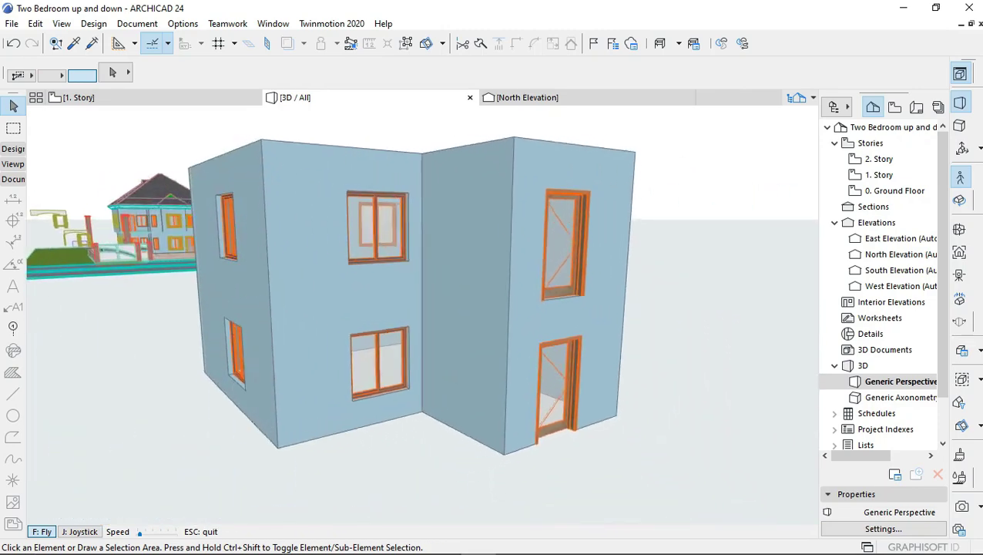
key("d")
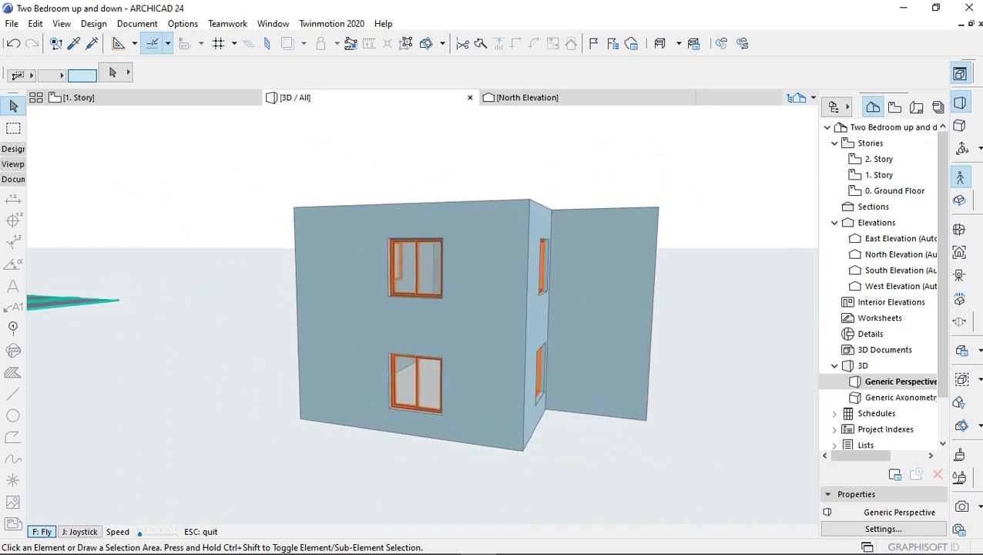
key("d")
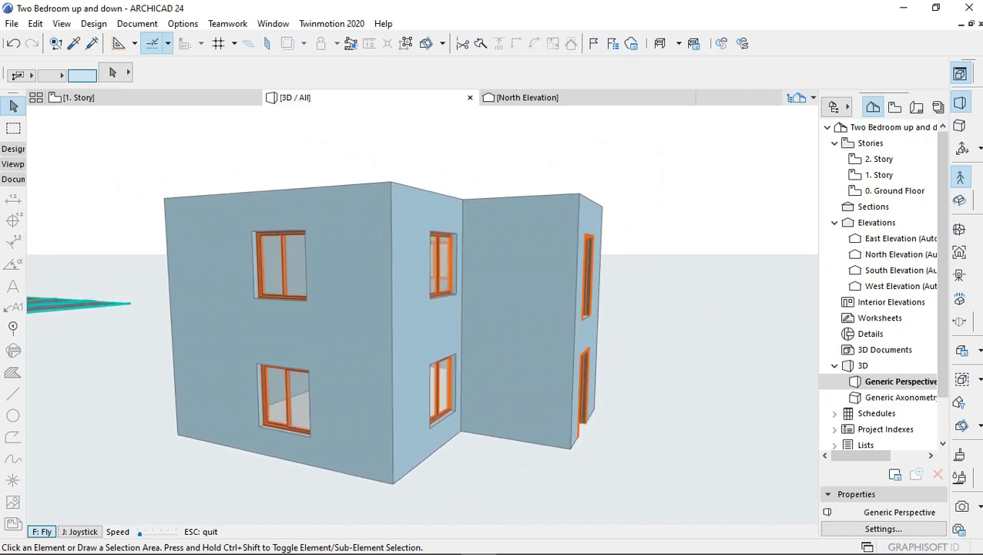
key("Escape")
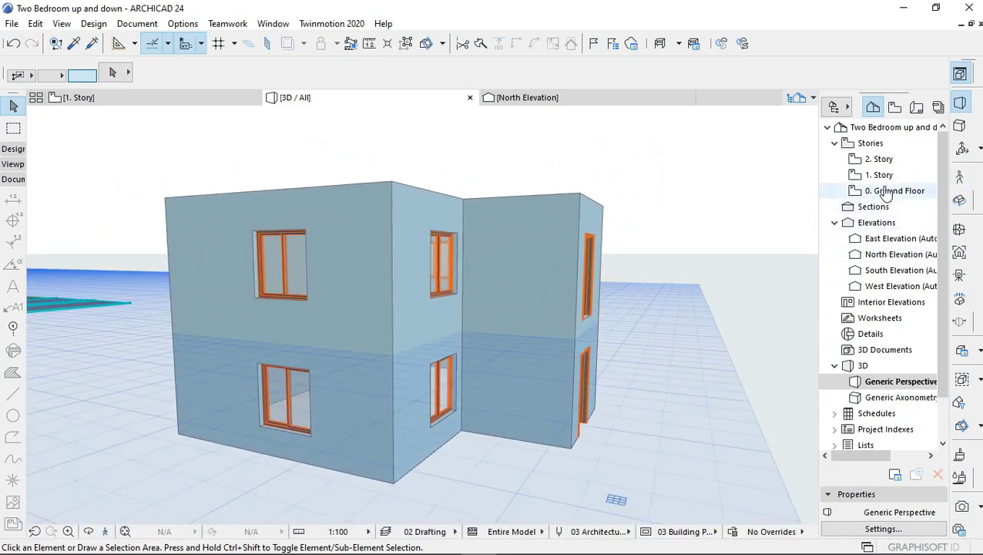
left_click(882, 175)
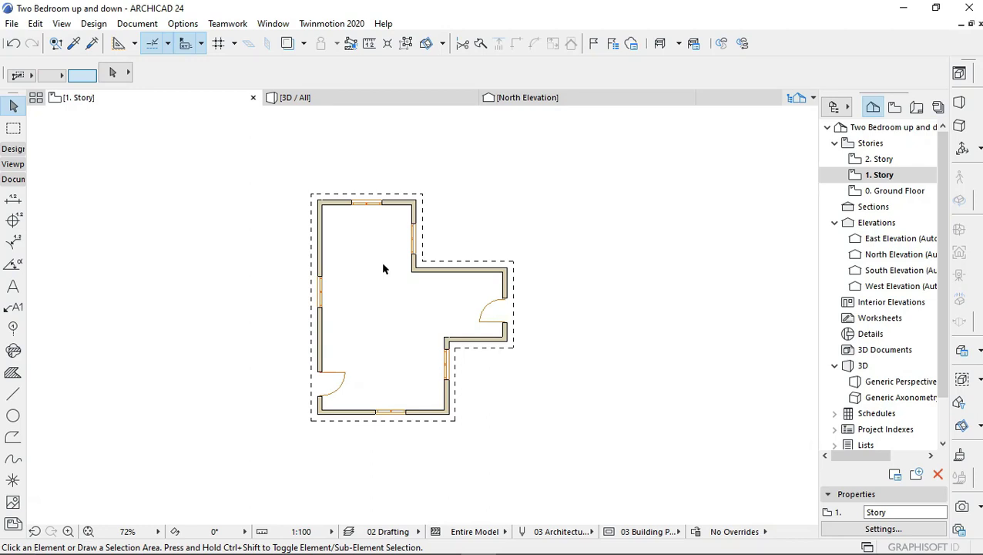
Move the top first-story wall onto the dashed outline.
scroll(380, 262, "down", 2)
scroll(371, 263, "up", 2)
scroll(357, 190, "up", 2)
scroll(308, 208, "up", 2)
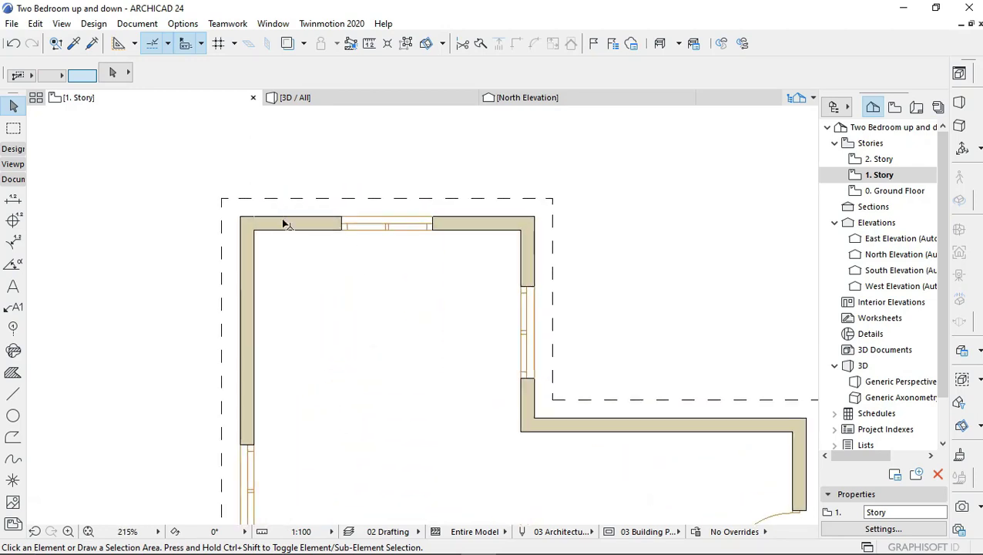
left_click(287, 225)
scroll(279, 242, "up", 1)
scroll(307, 218, "down", 3)
scroll(308, 218, "down", 2)
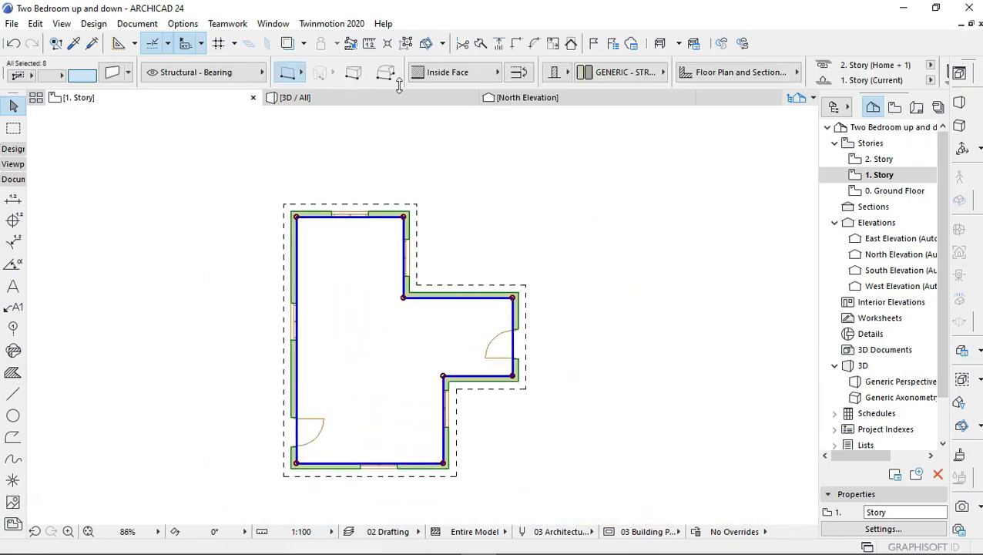
left_click(362, 205)
scroll(329, 210, "up", 1)
scroll(308, 219, "up", 3)
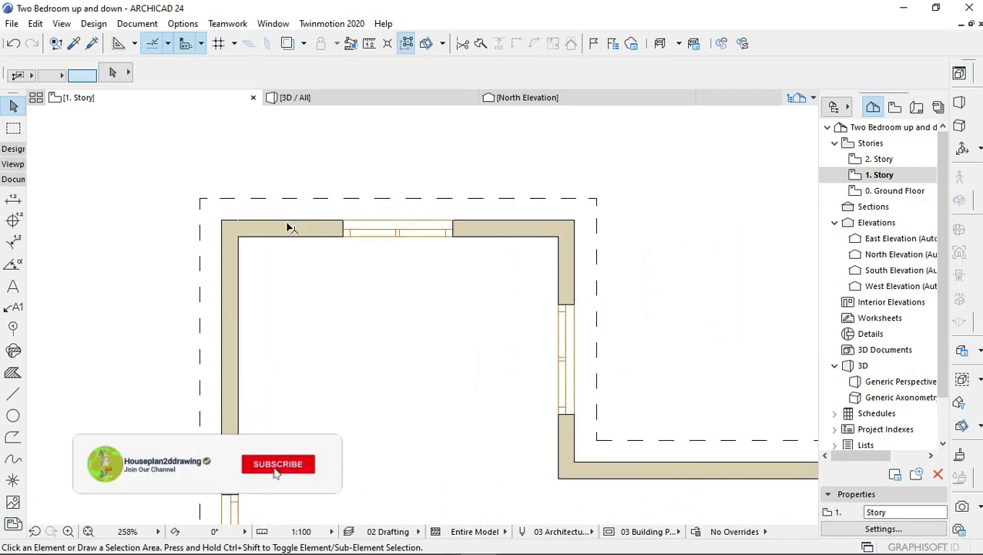
left_click(285, 237)
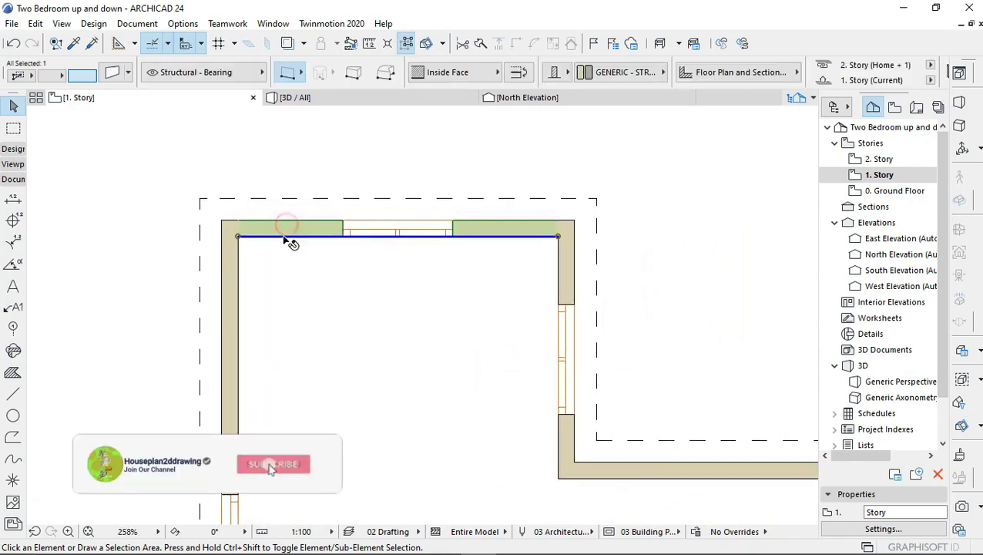
left_click(240, 221)
left_click(239, 203)
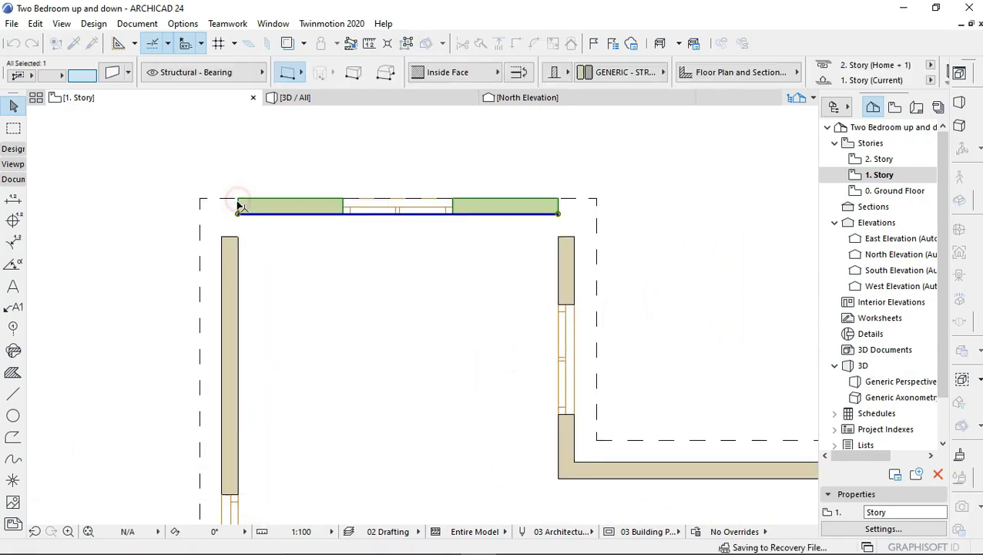
Move the left and right first-story walls onto the dashed outline.
left_click(226, 299)
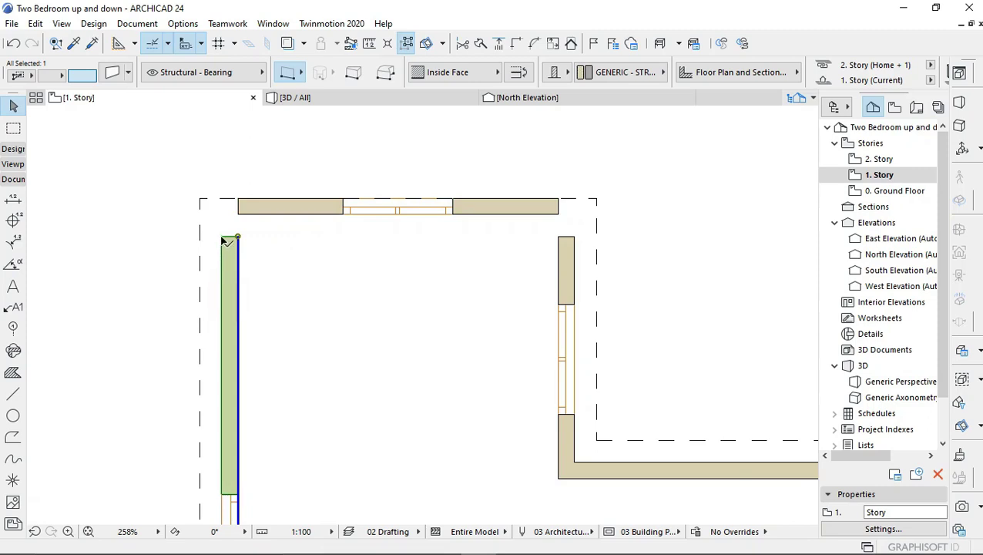
left_click(223, 241)
left_click(199, 237)
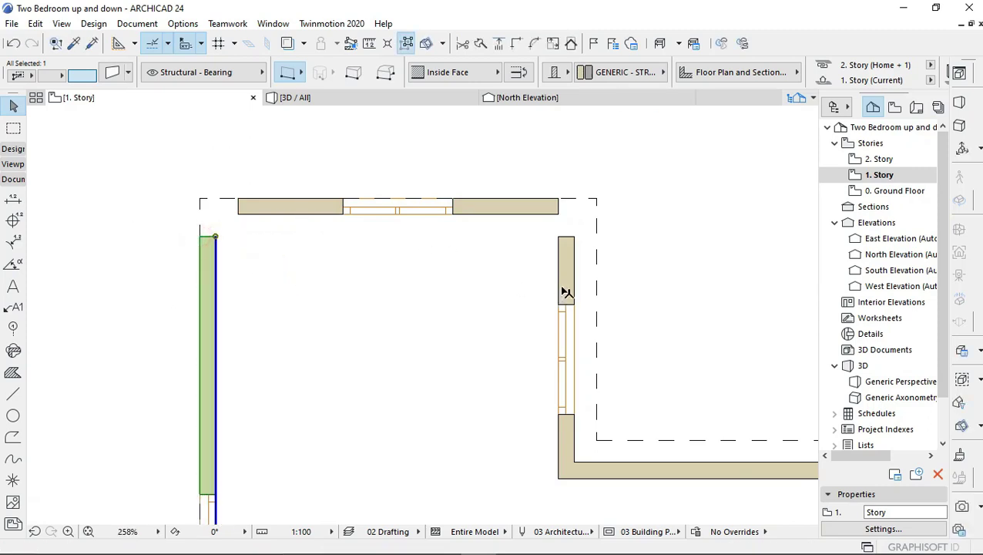
left_click(570, 252)
left_click(574, 238)
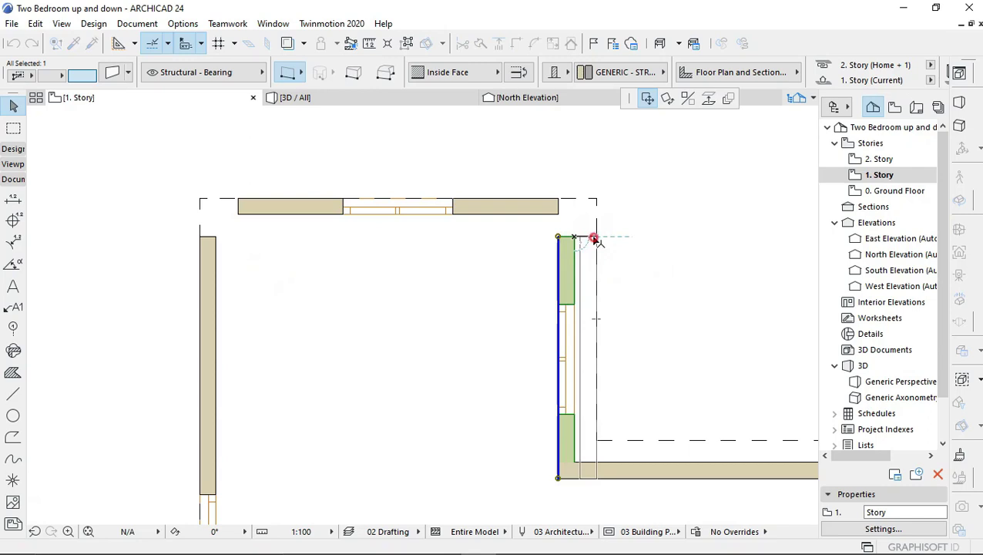
left_click(596, 240)
Realign the horizontal wall and the vertical door wall to the dashed outline.
scroll(599, 307, "down", 4)
scroll(702, 301, "down", 2)
scroll(531, 283, "up", 4)
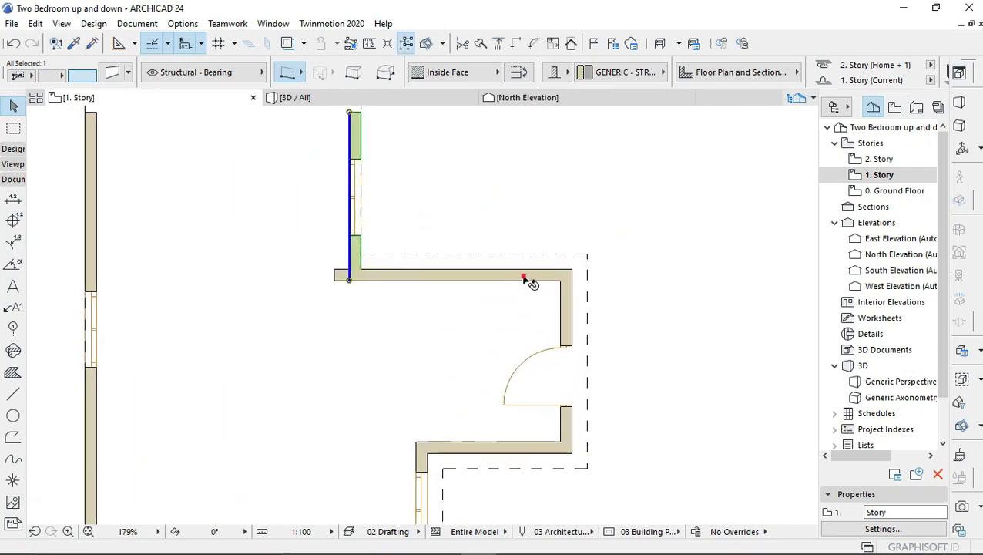
scroll(531, 283, "up", 3)
left_click(556, 273)
left_click(570, 245)
left_click(566, 301)
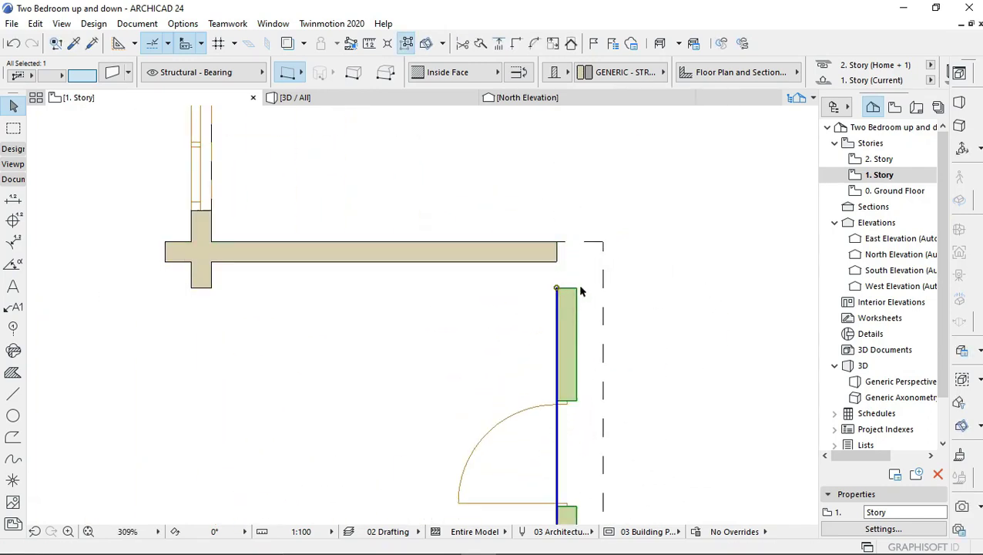
left_click(603, 291)
scroll(586, 293, "down", 4)
scroll(575, 292, "up", 3)
scroll(574, 292, "up", 2)
Shift the lower horizontal wall down and the vertical wall onto the outline.
left_click(447, 262)
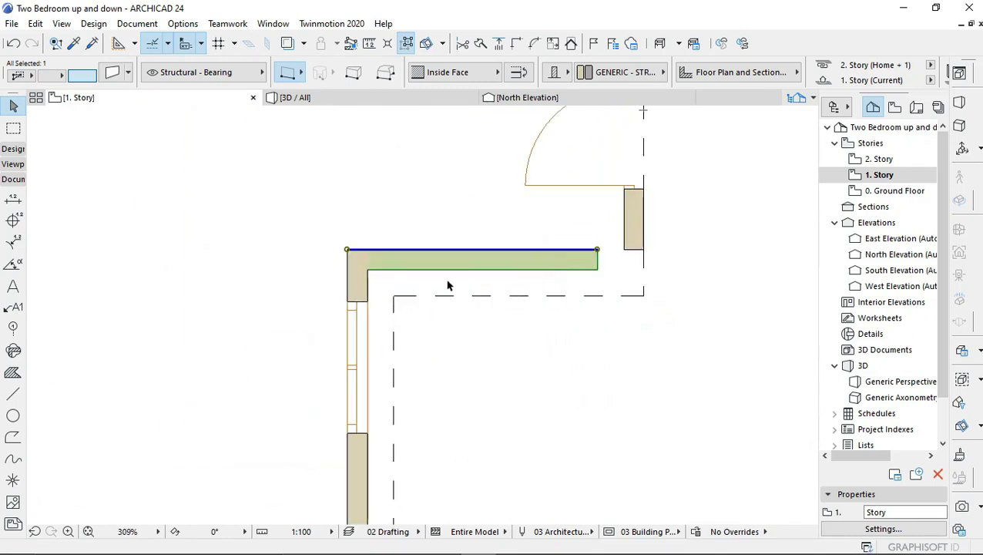
left_click(597, 269)
left_click(597, 292)
scroll(590, 301, "up", 4)
left_click(587, 268)
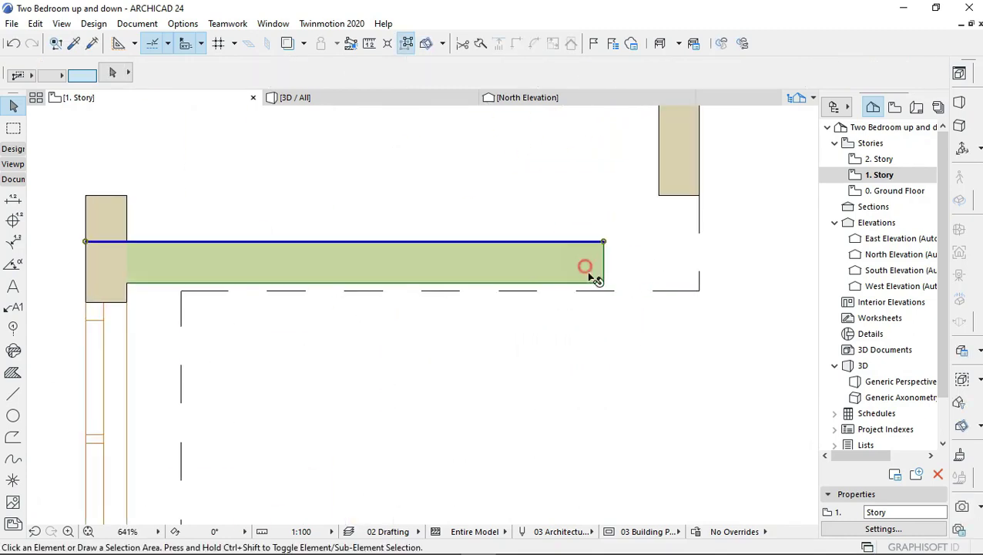
scroll(585, 277, "down", 3)
scroll(416, 402, "down", 1)
scroll(398, 368, "up", 3)
left_click(398, 368)
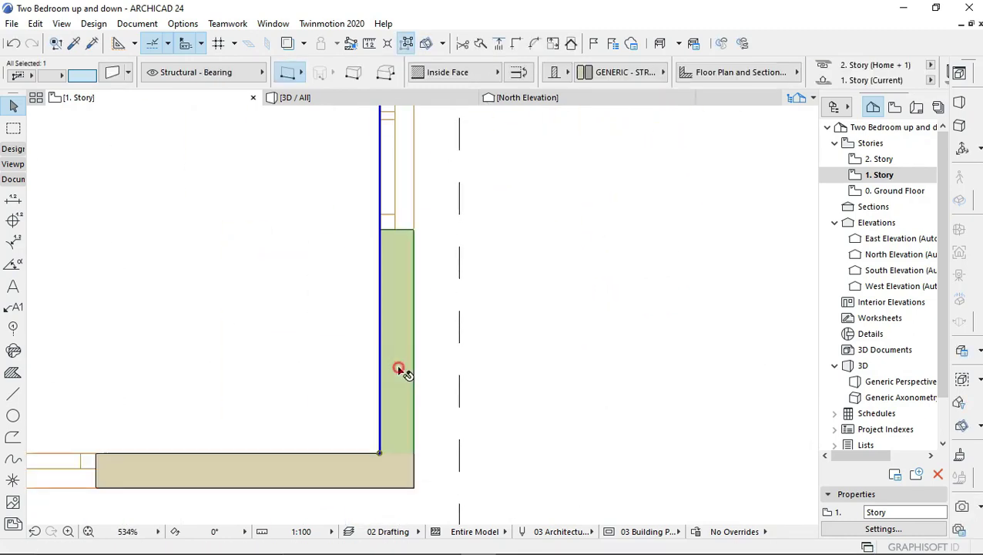
left_click(416, 383)
left_click(460, 377)
Move the bottom horizontal wall onto the dashed outline and deselect it.
scroll(456, 365, "down", 3)
scroll(446, 293, "up", 2)
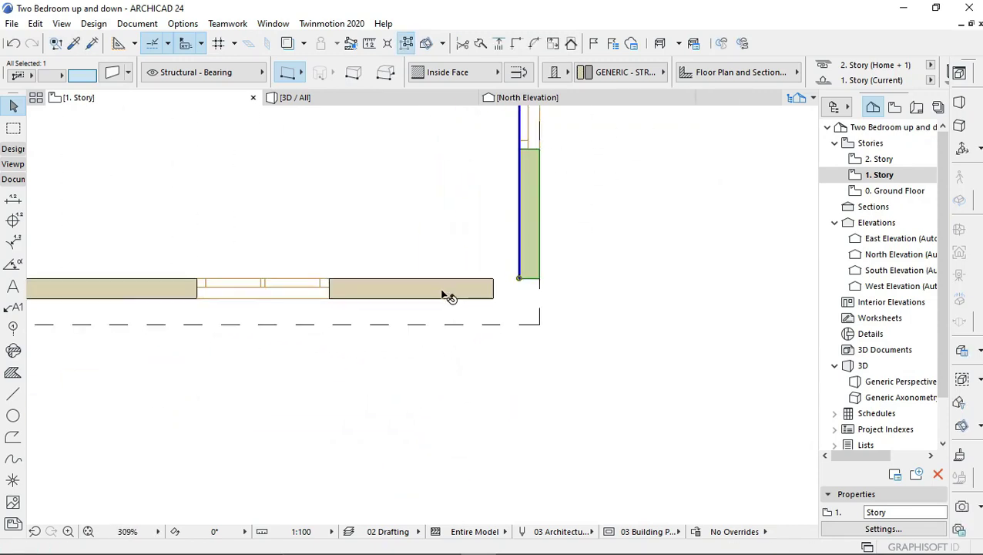
left_click(446, 293)
left_click(445, 325)
scroll(463, 308, "down", 3)
scroll(431, 301, "down", 2)
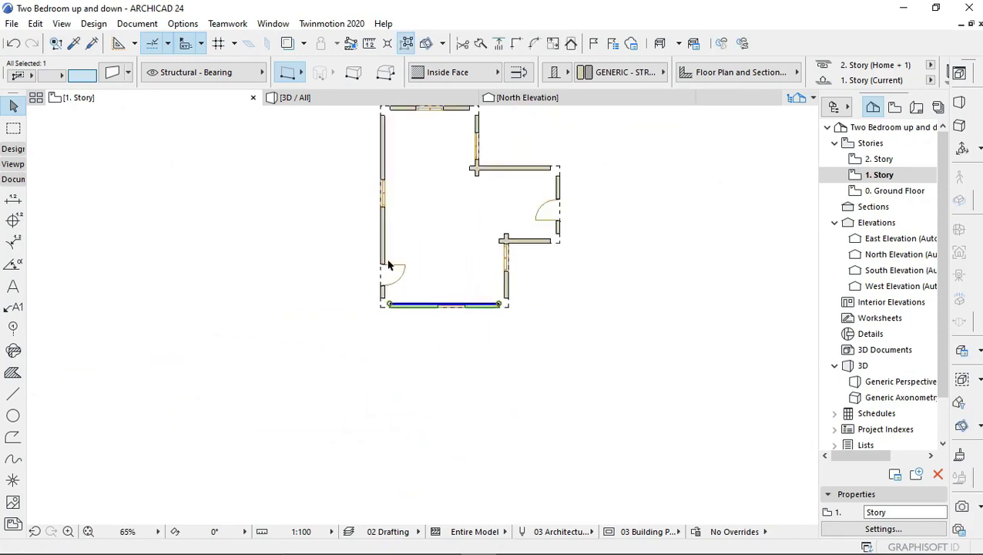
scroll(398, 309, "up", 1)
scroll(398, 308, "up", 3)
scroll(386, 344, "down", 3)
left_click(386, 344)
scroll(386, 310, "up", 2)
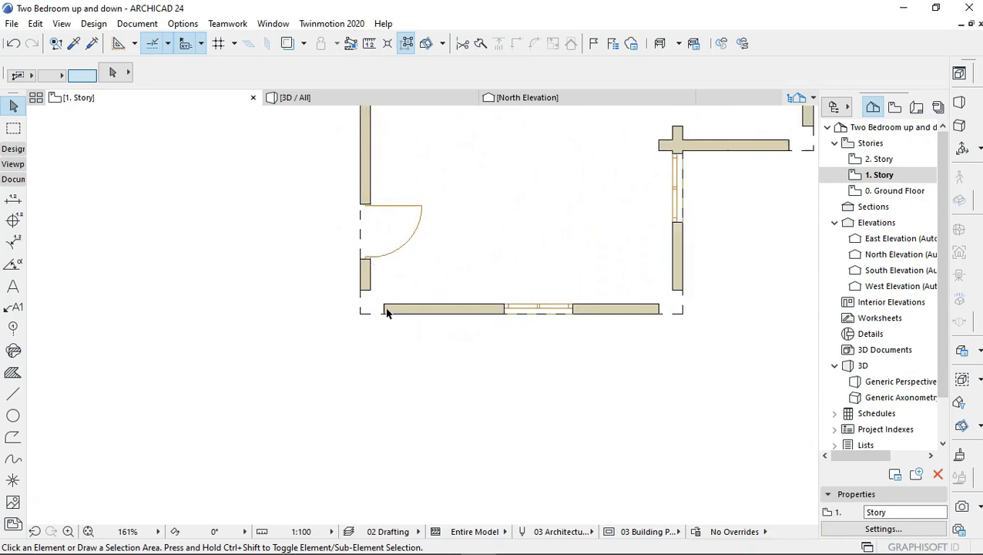
scroll(350, 264, "up", 2)
Stretch the lower-left vertical wall and both ends of the bottom wall to meet at the corner.
left_click(350, 264)
left_click(351, 267)
left_click(345, 345)
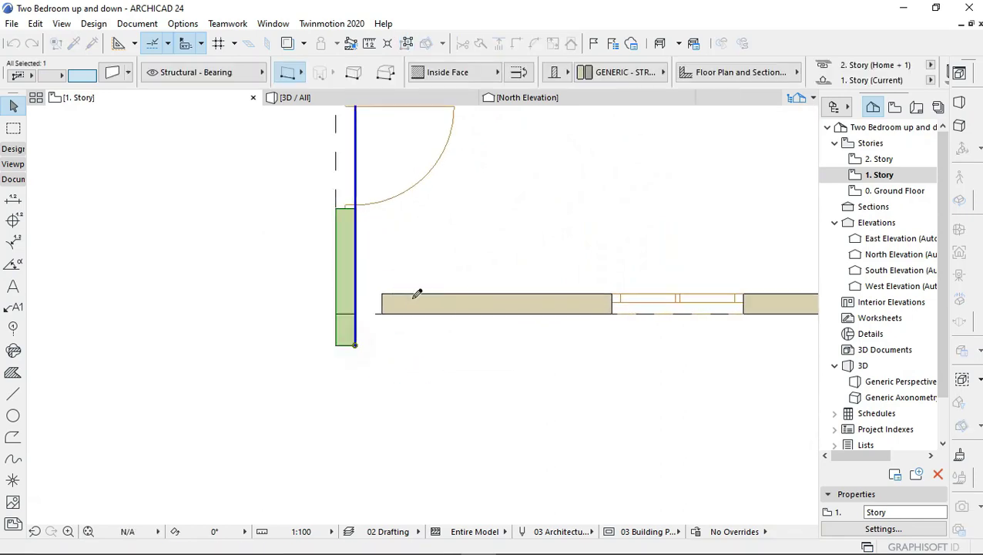
left_click(383, 295)
left_click(337, 295)
scroll(331, 324, "down", 3)
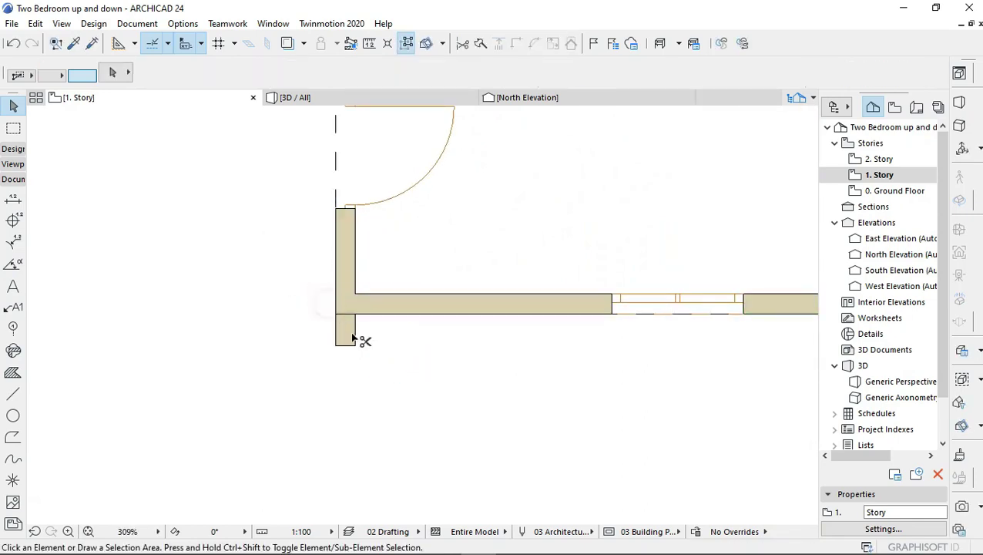
scroll(362, 340, "down", 2)
scroll(464, 332, "up", 5)
left_click(300, 283)
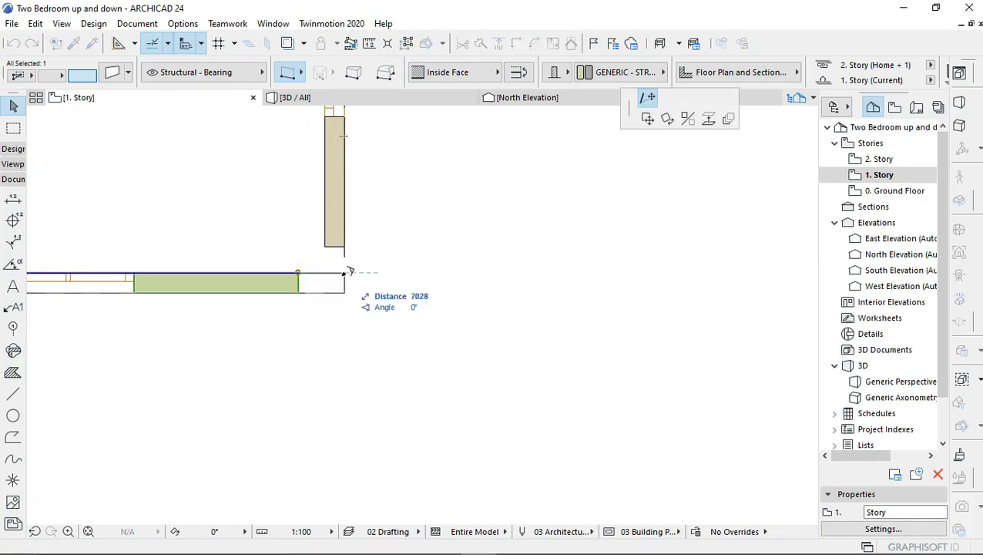
left_click(345, 282)
left_click(336, 253)
left_click(335, 293)
Extend the horizontal and vertical corner walls so their ends join cleanly.
scroll(373, 347, "down", 5)
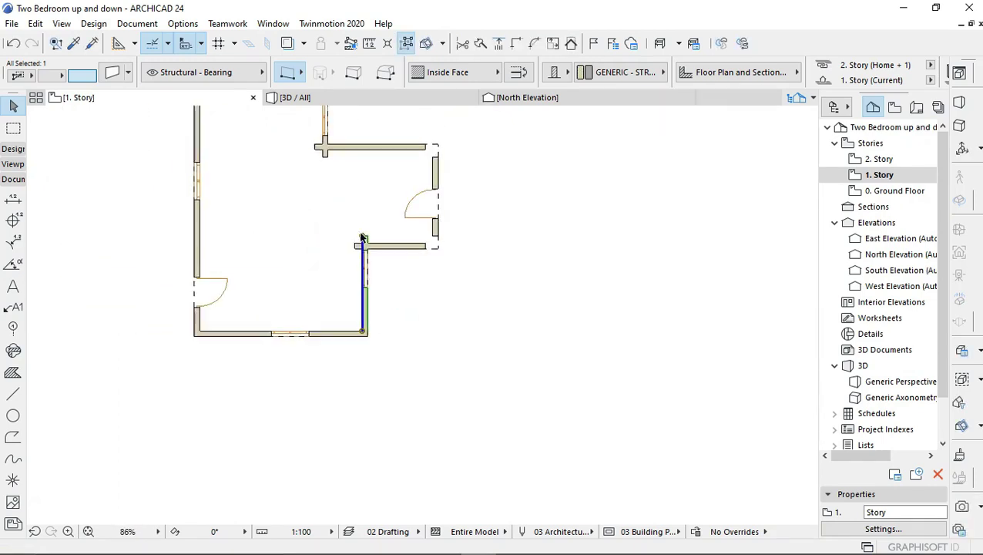
scroll(336, 308, "up", 5)
scroll(353, 339, "down", 2)
scroll(401, 305, "down", 2)
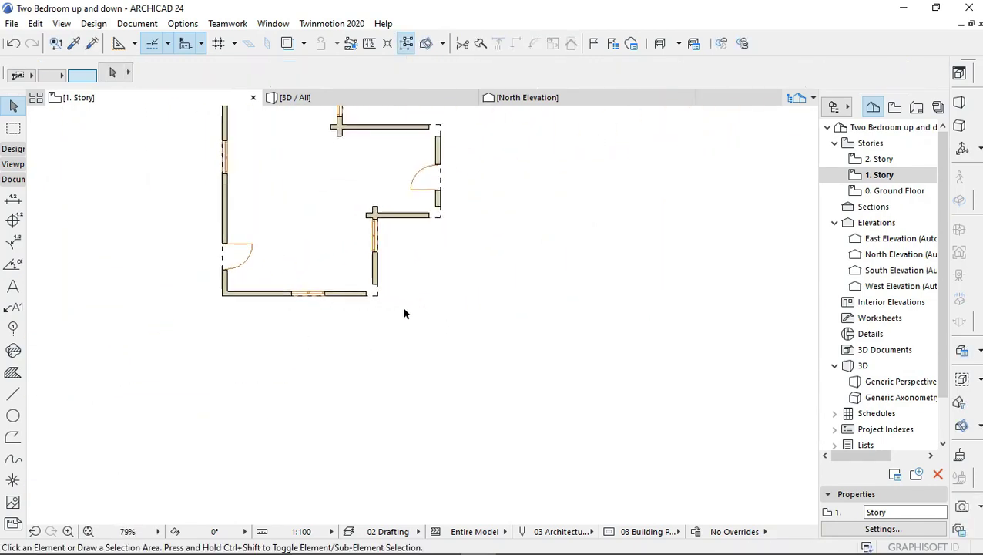
scroll(336, 284, "up", 2)
scroll(297, 289, "up", 2)
left_click(293, 288)
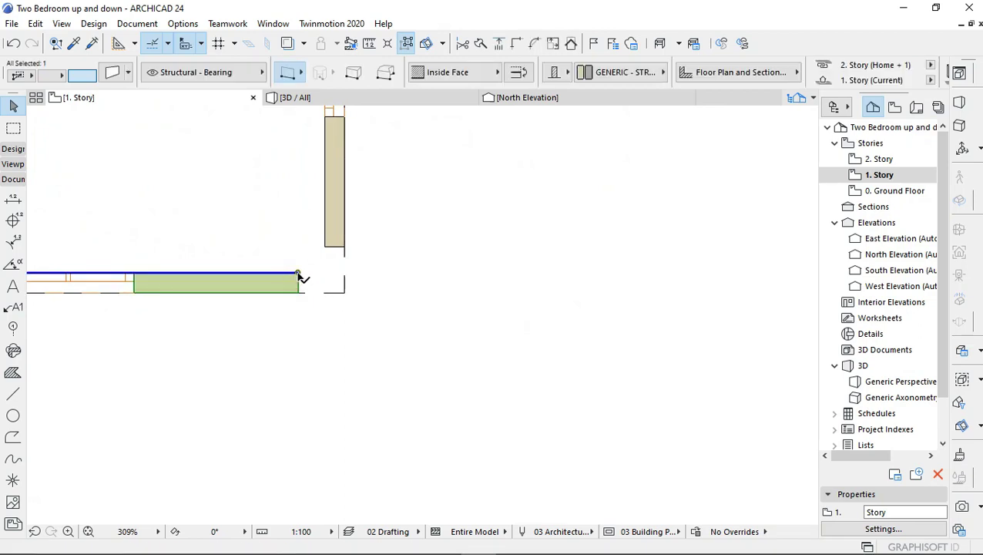
left_click(297, 274)
left_click(344, 273)
left_click(334, 231)
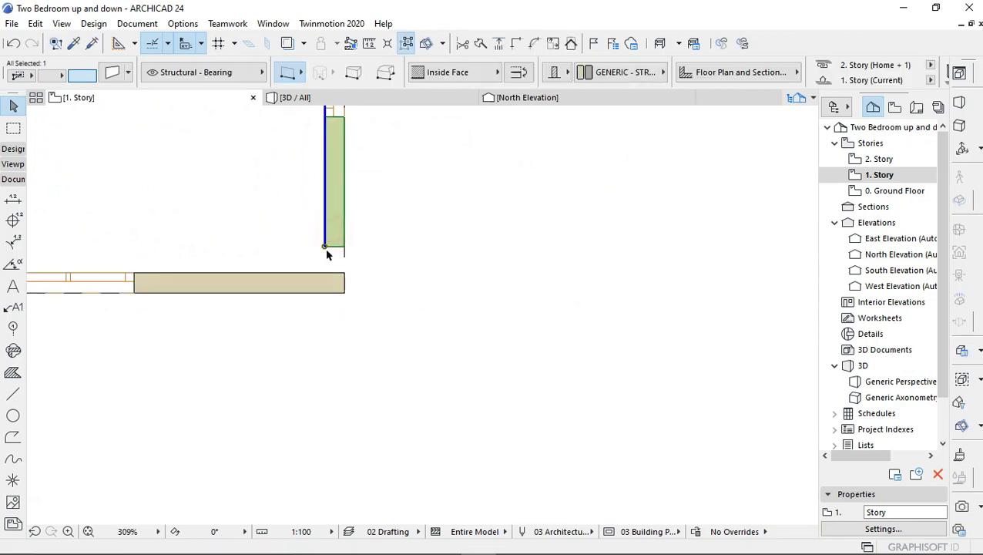
left_click(325, 250)
left_click(329, 283)
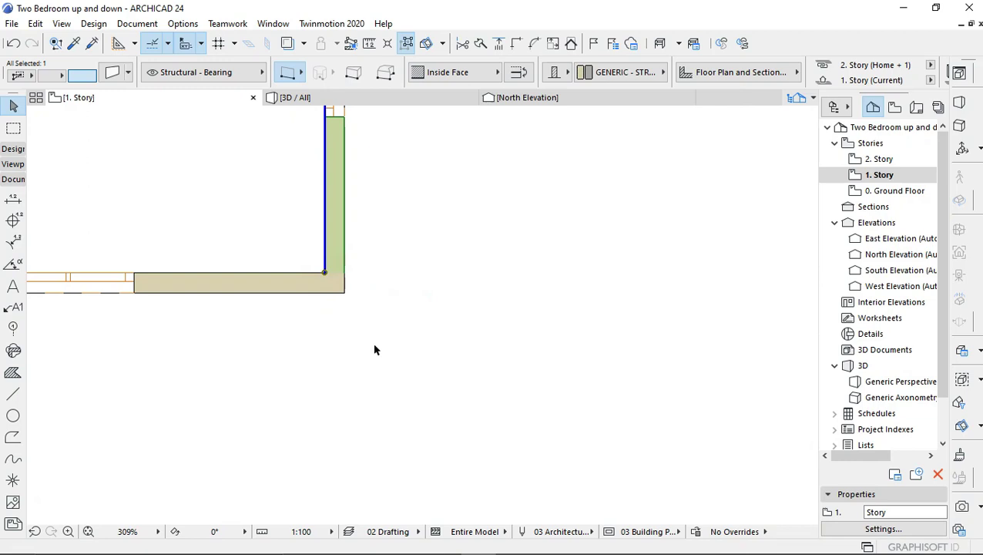
scroll(376, 356, "down", 2)
scroll(359, 214, "down", 2)
scroll(362, 272, "up", 4)
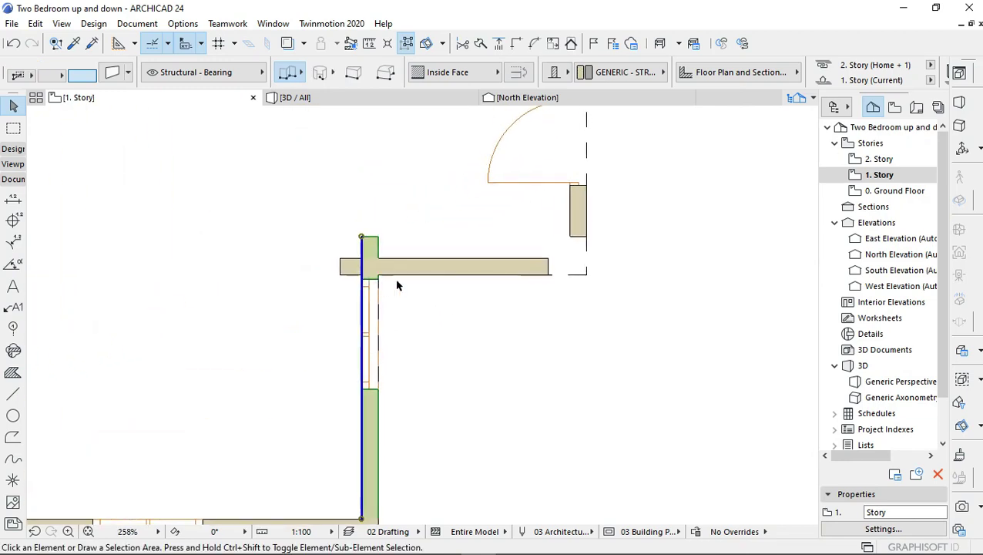
Stretch the short vertical 1. Story wall down to close its corner.
key("Escape")
scroll(348, 269, "down", 1)
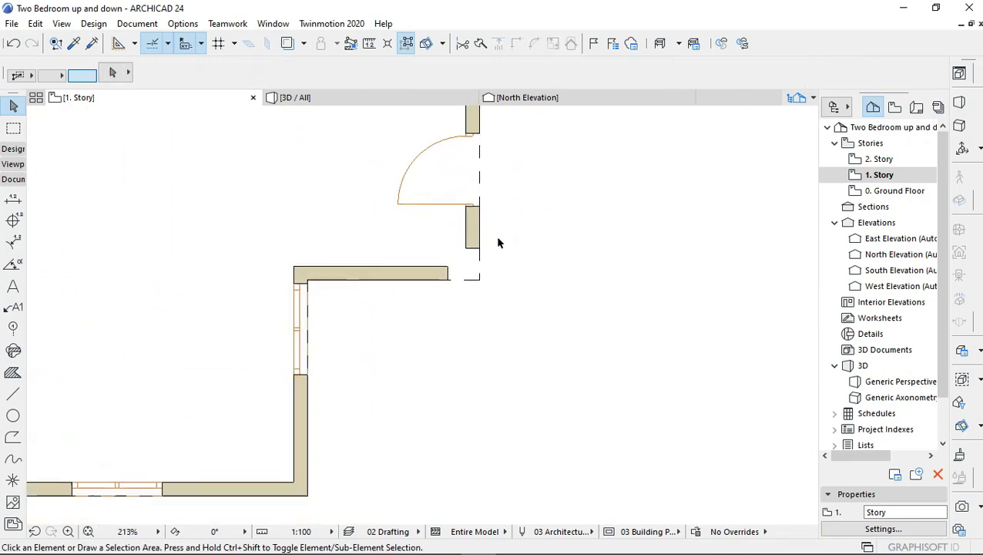
scroll(462, 239, "up", 3)
left_click(443, 231)
left_click(424, 246)
left_click(435, 320)
Stretch the horizontal wall's right end to meet the vertical wall.
left_click(369, 312)
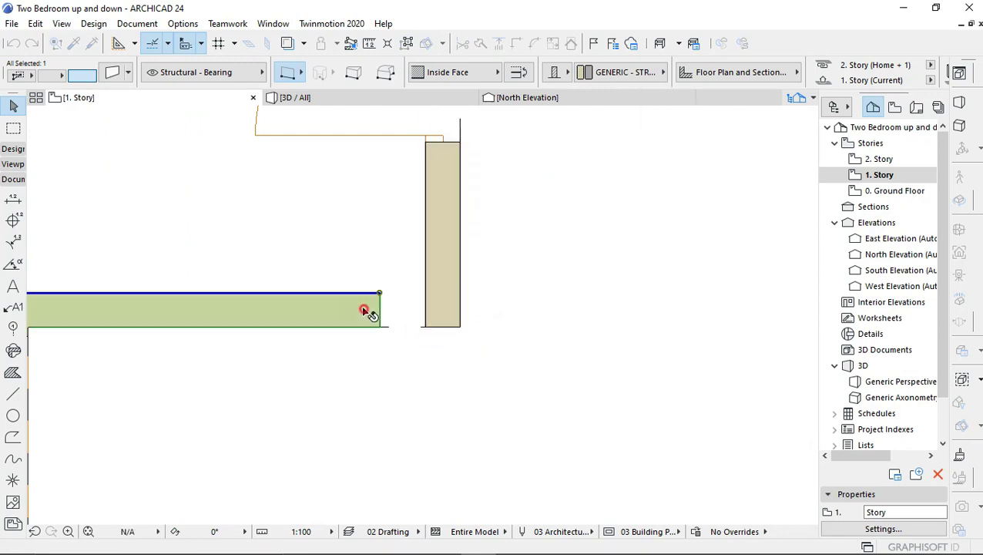
left_click(380, 294)
left_click(456, 295)
scroll(460, 329, "down", 3)
scroll(458, 197, "down", 2)
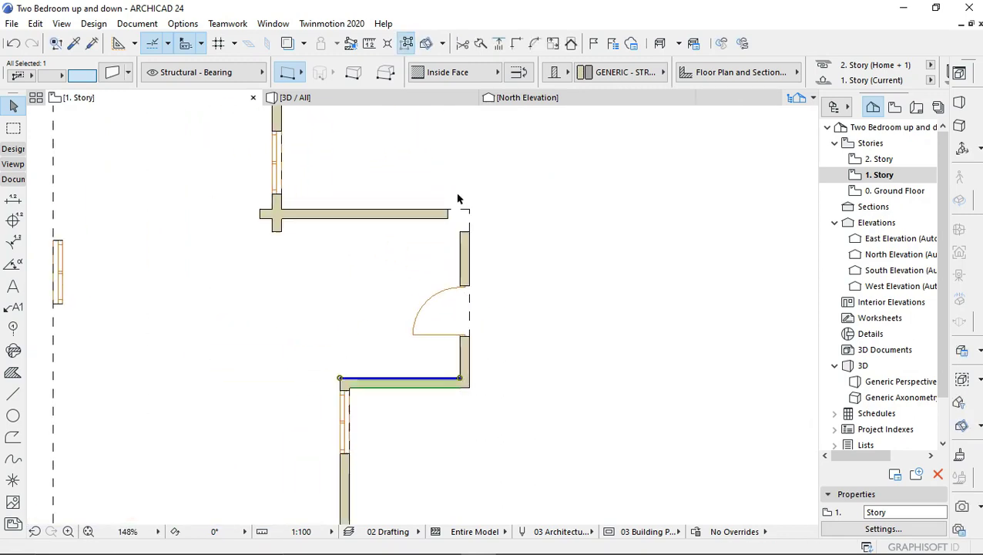
scroll(472, 281, "up", 4)
Extend the next vertical wall upward and stretch the adjoining horizontal wall to meet it.
left_click(472, 281)
left_click(466, 222)
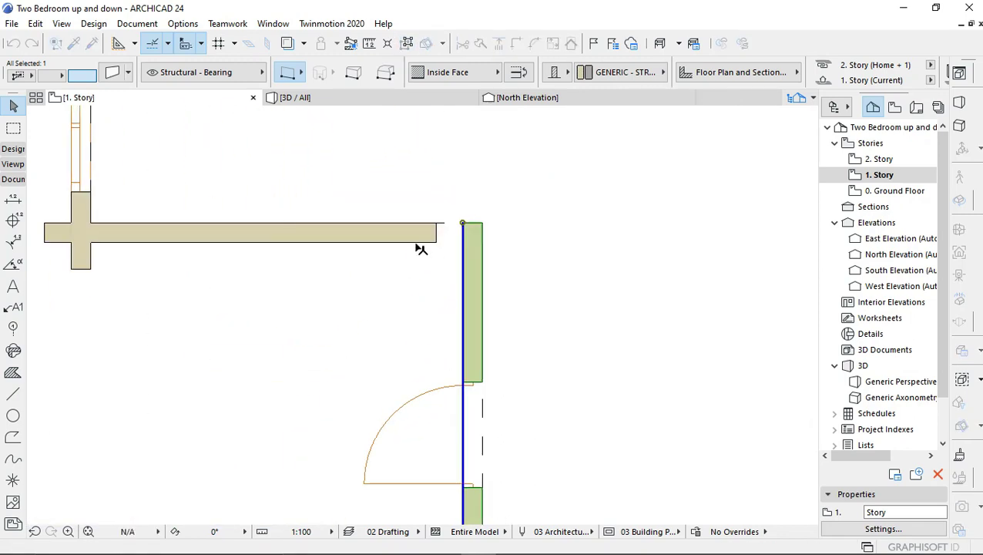
left_click(432, 235)
left_click(462, 241)
scroll(574, 291, "down", 2)
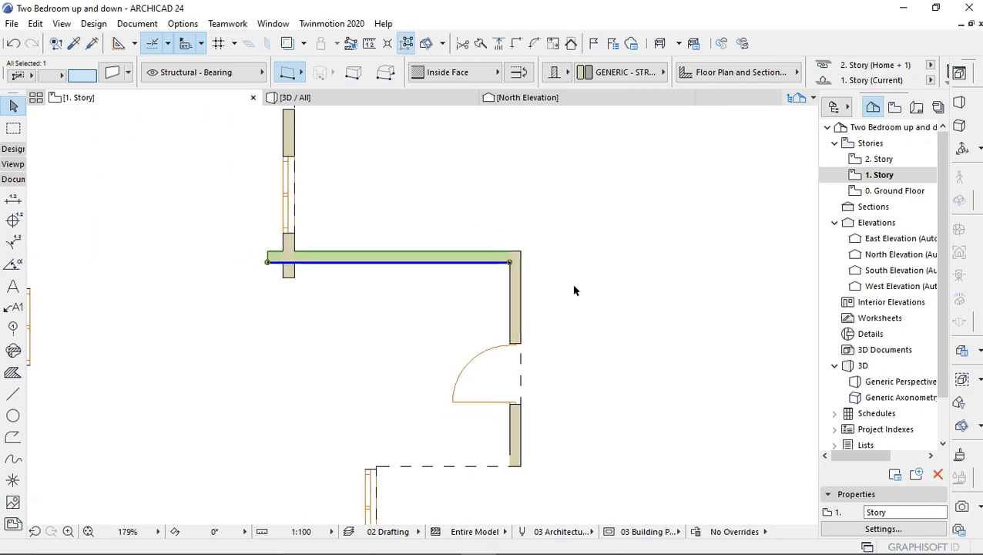
left_click(358, 310)
Stretch the last horizontal wall to the vertical wall's edge and adjust the vertical wall below.
scroll(296, 292, "up", 3)
scroll(338, 349, "down", 3)
scroll(366, 270, "up", 4)
scroll(366, 269, "up", 1)
left_click(308, 245)
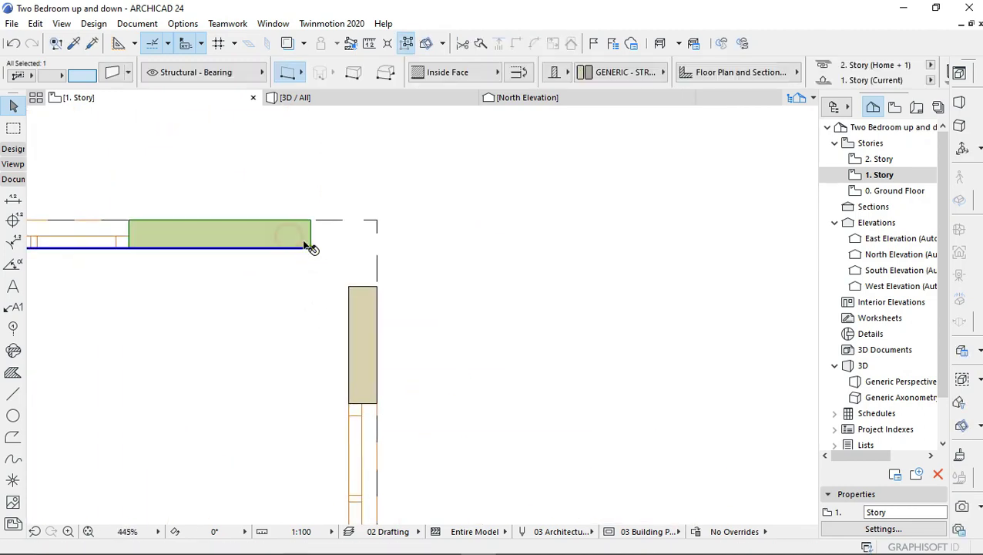
left_click(376, 247)
left_click(368, 307)
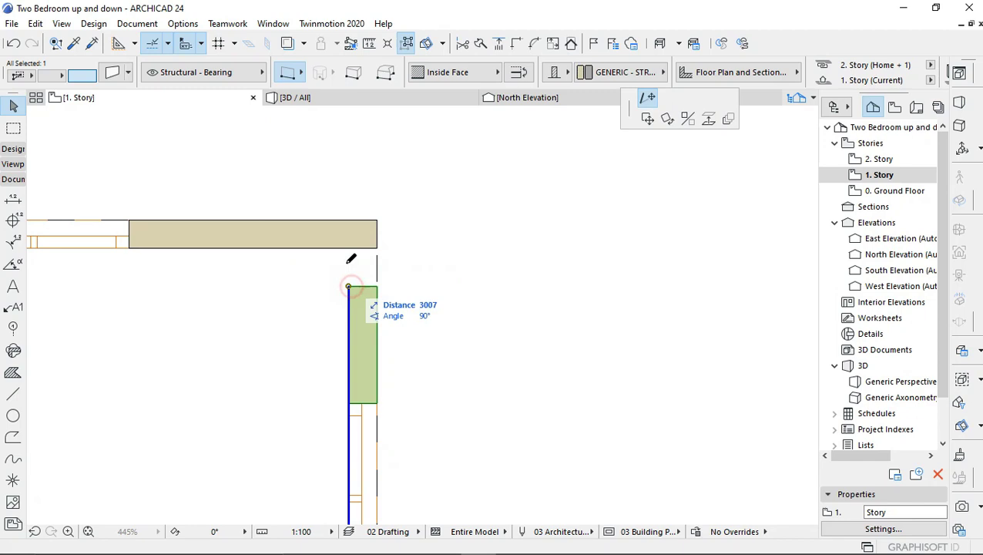
scroll(409, 297, "down", 3)
scroll(345, 228, "up", 2)
scroll(362, 245, "up", 1)
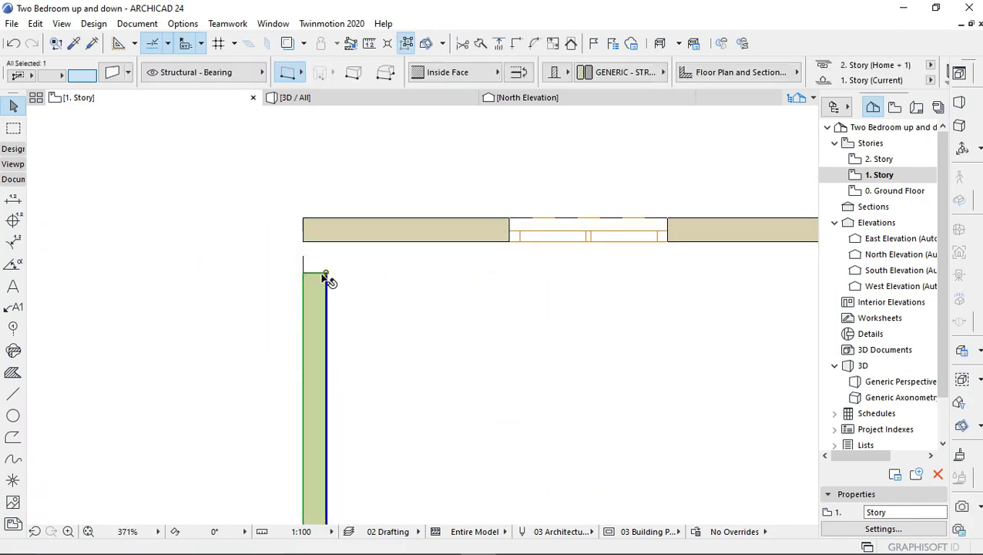
key("Escape")
scroll(369, 201, "down", 1)
scroll(406, 190, "down", 4)
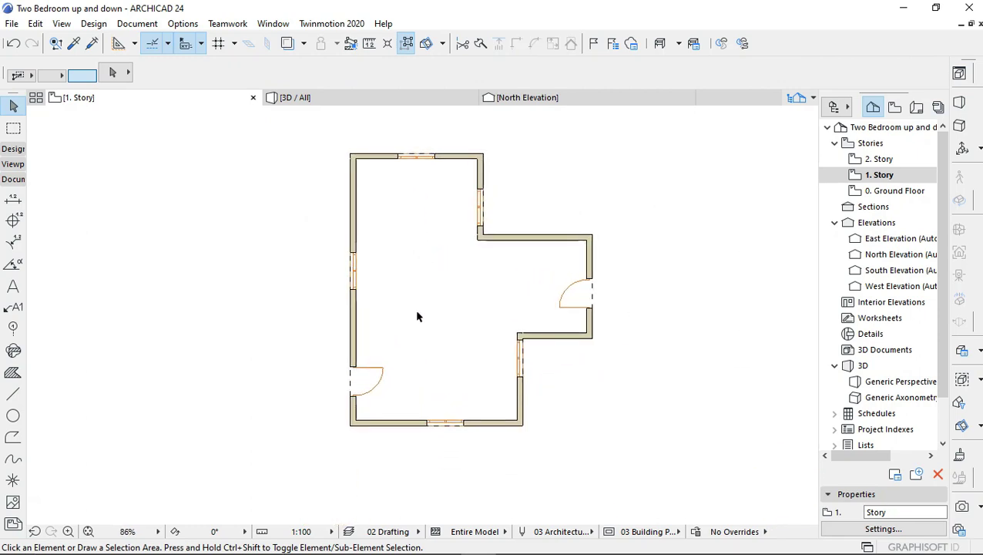
Zoom over the closed 1. Story outline, then switch to the 3D / All view.
scroll(589, 265, "up", 1)
scroll(589, 282, "up", 2)
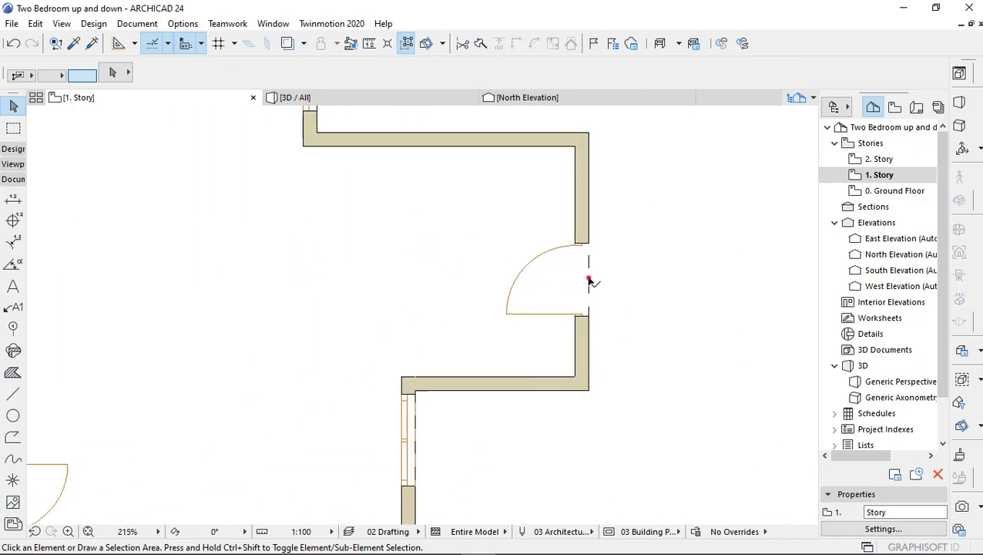
scroll(454, 243, "down", 3)
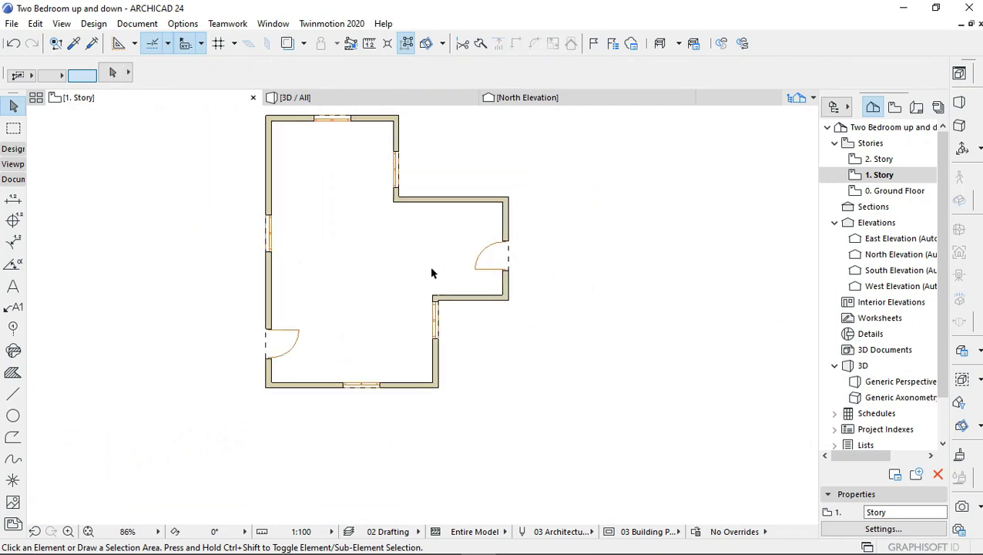
scroll(368, 276, "up", 1)
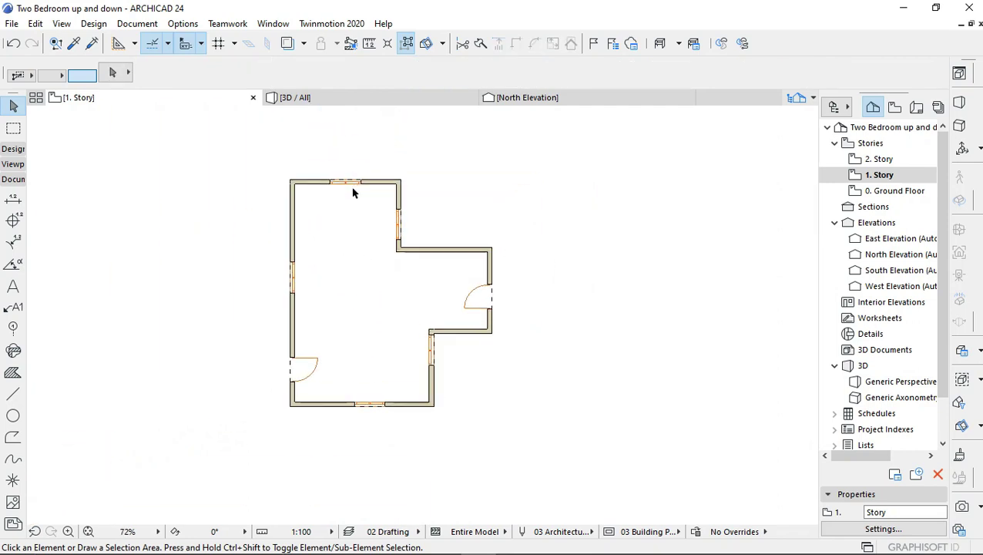
left_click(324, 105)
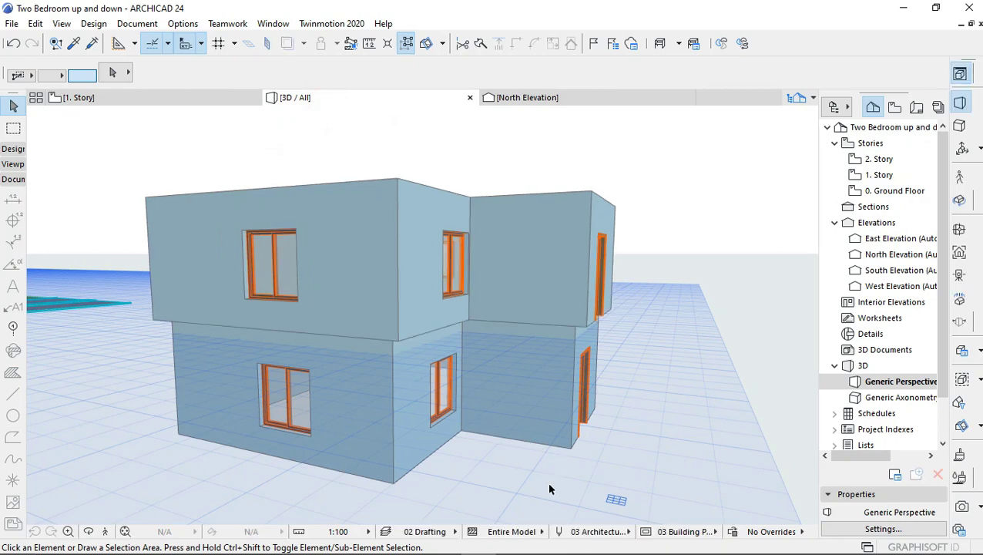
Walk through the 3D model with the arrow keys, circling the house to inspect both storeys.
left_click(105, 531)
key("Up")
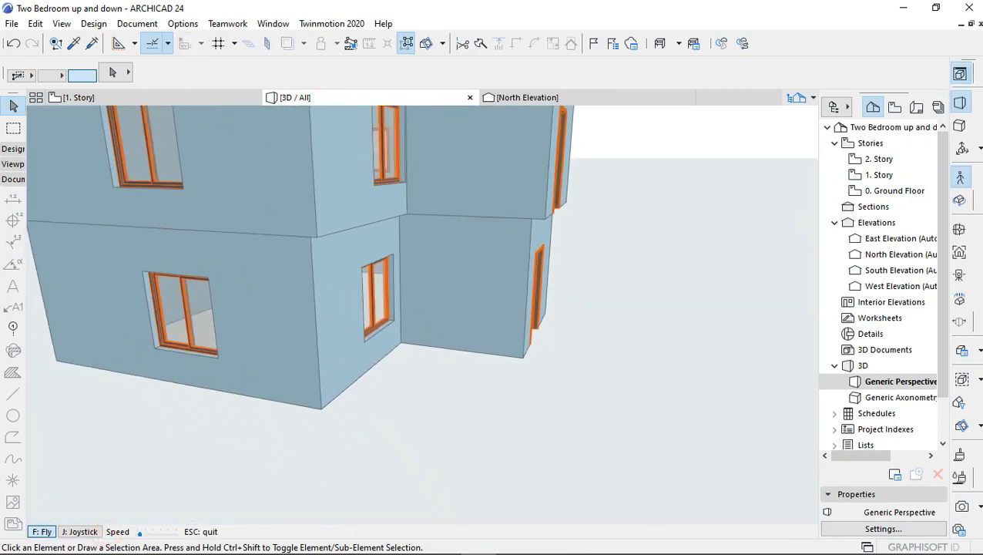
key("Down")
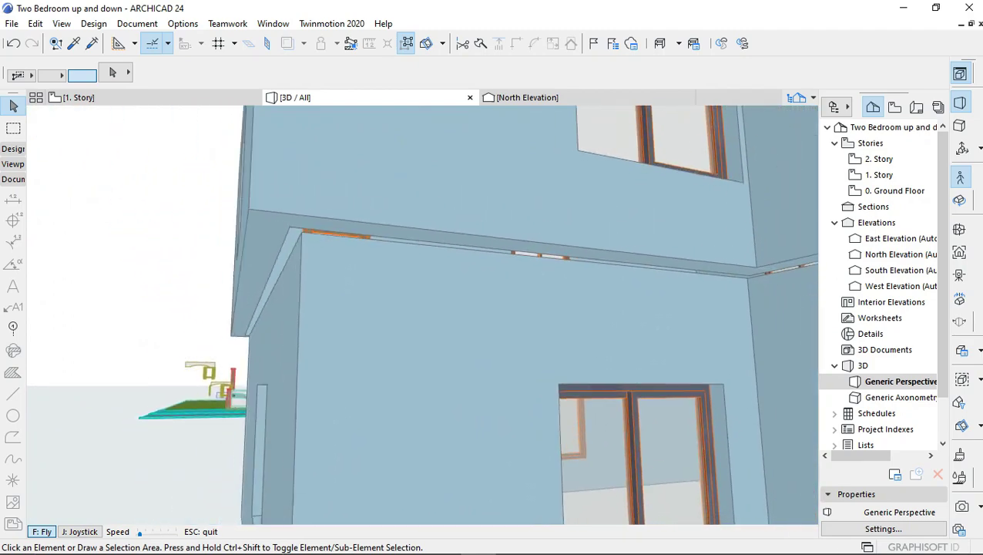
key("Right")
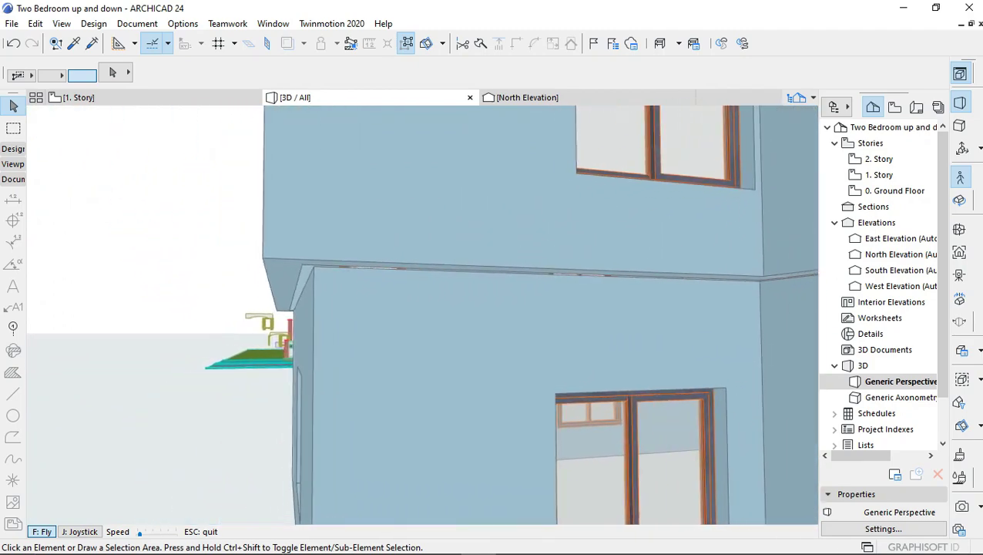
key("Down")
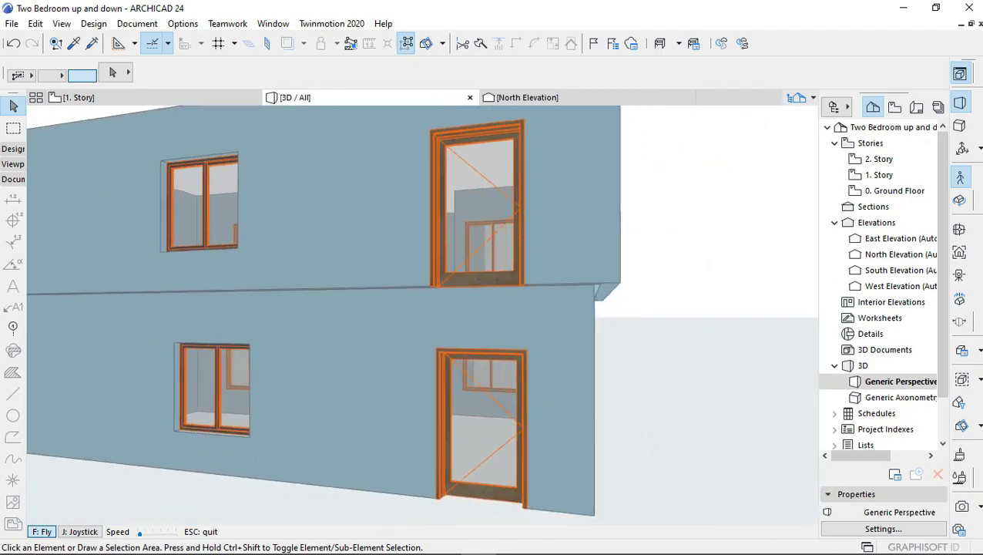
key("Up")
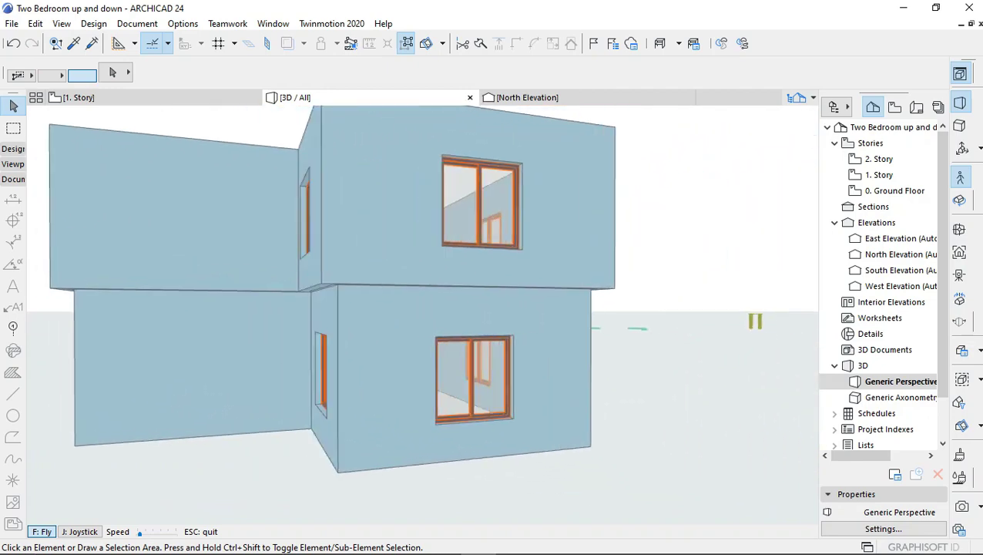
key("Down")
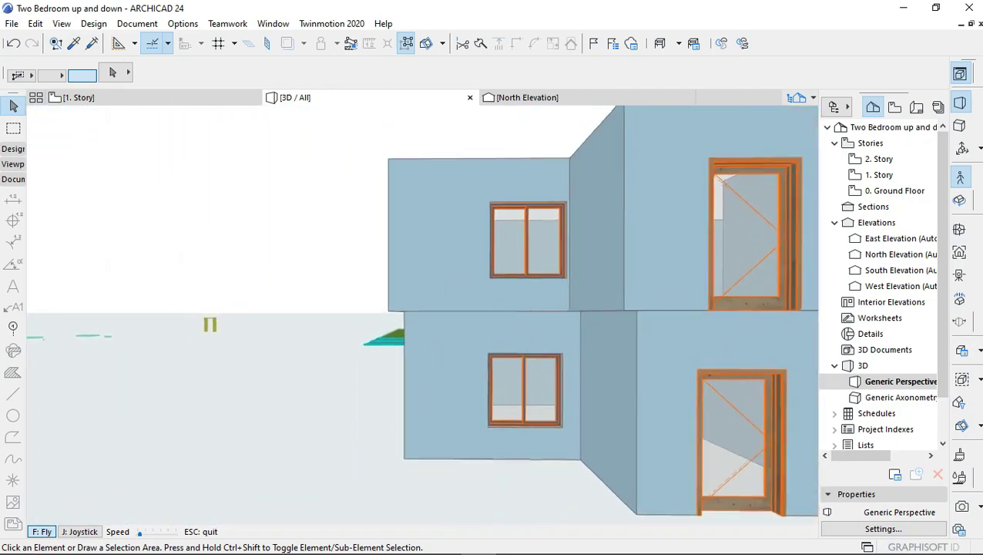
key("Up")
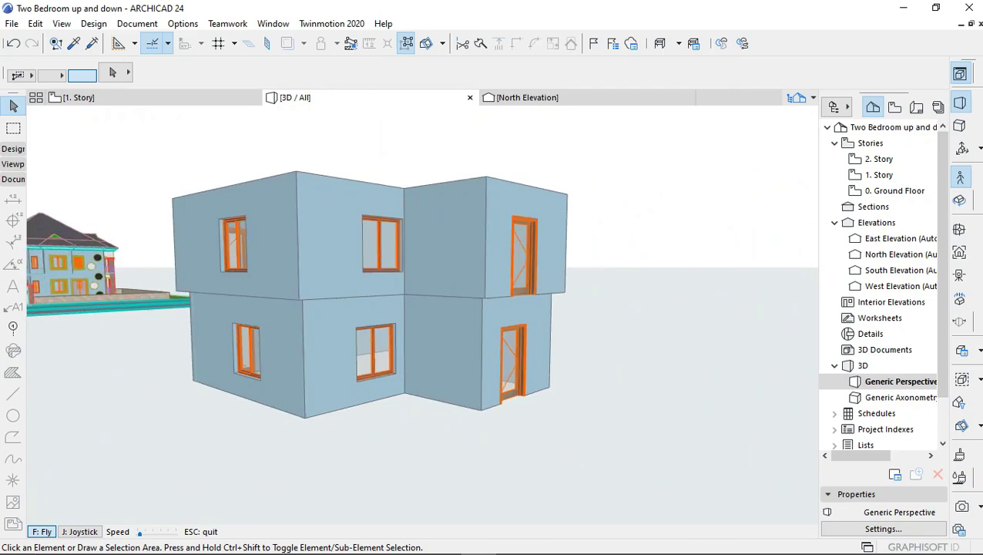
key("Up")
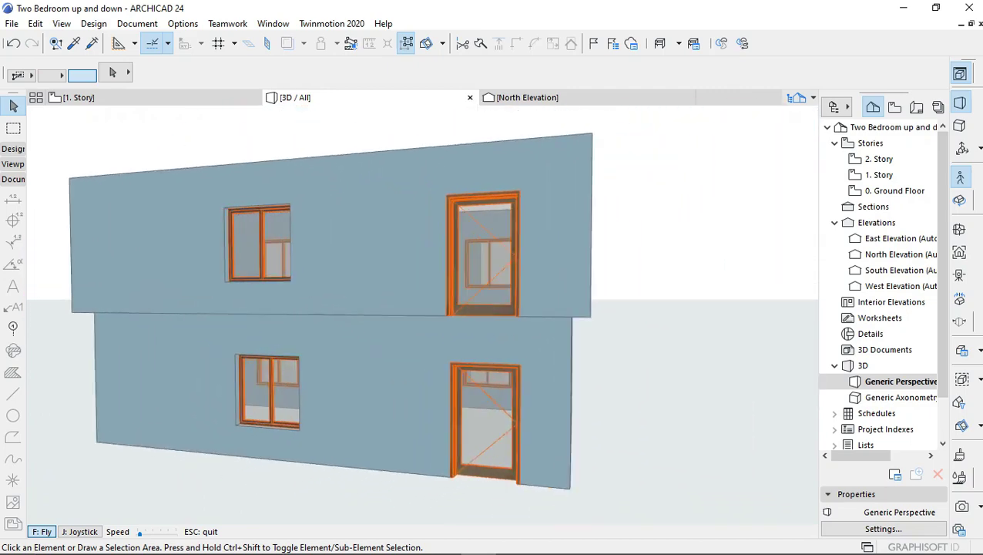
key("Up")
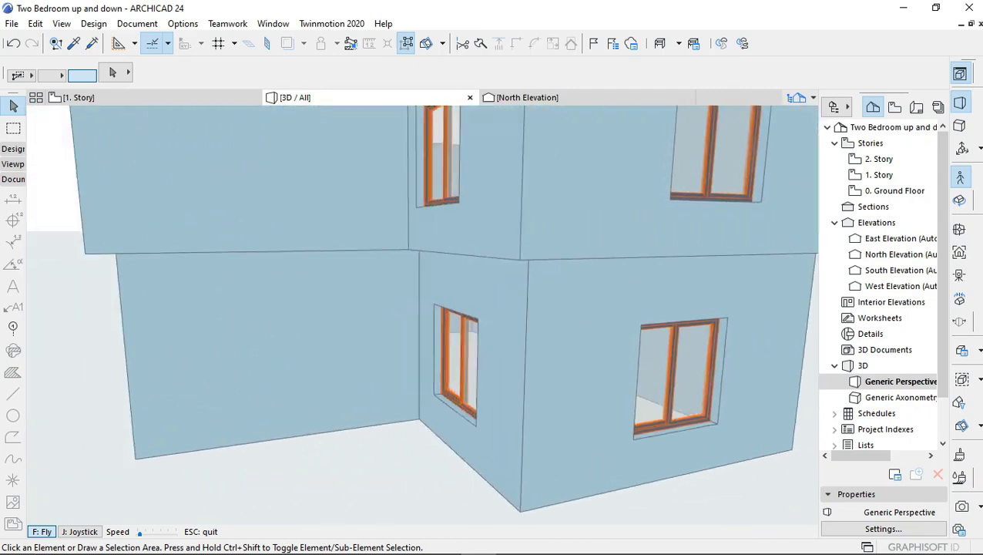
key("Down")
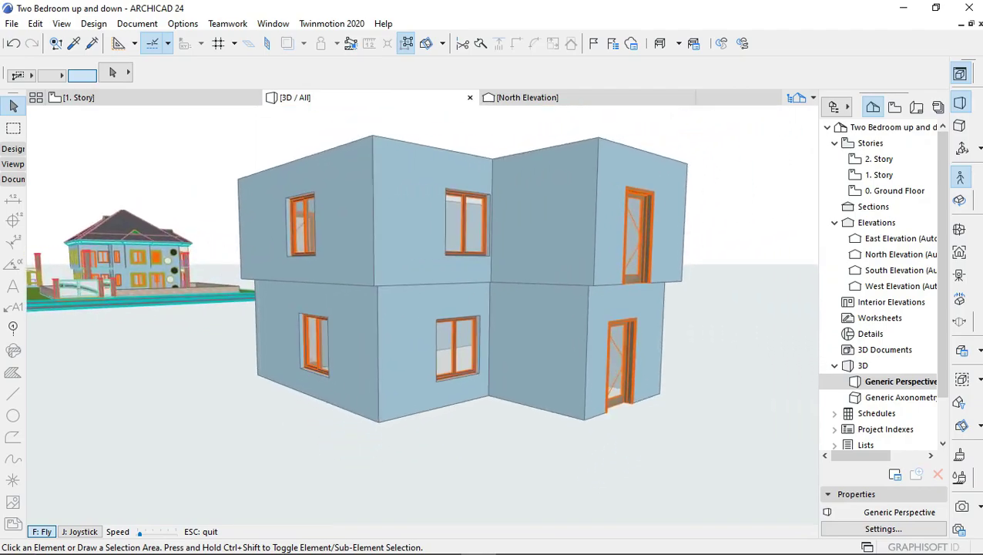